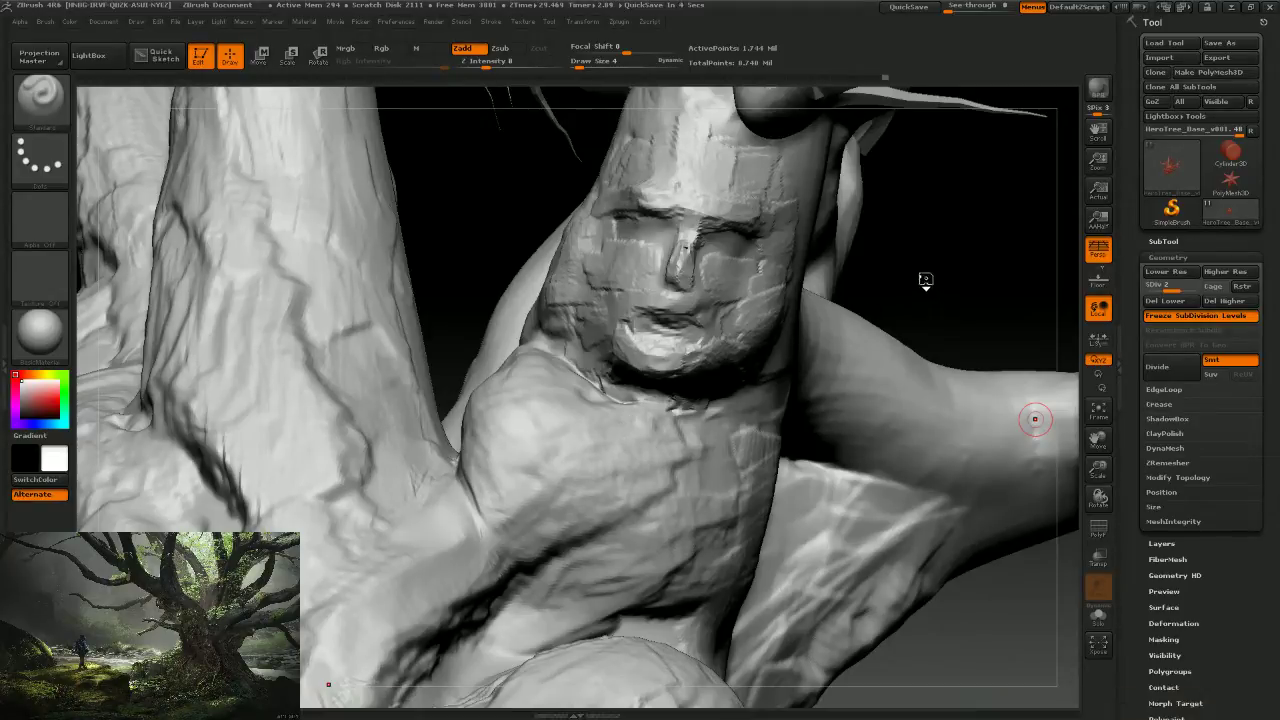
# Shift-smooth the lips of the face carved into the trunk.
pyautogui.moveTo(934, 286); pyautogui.dragTo(903, 267)
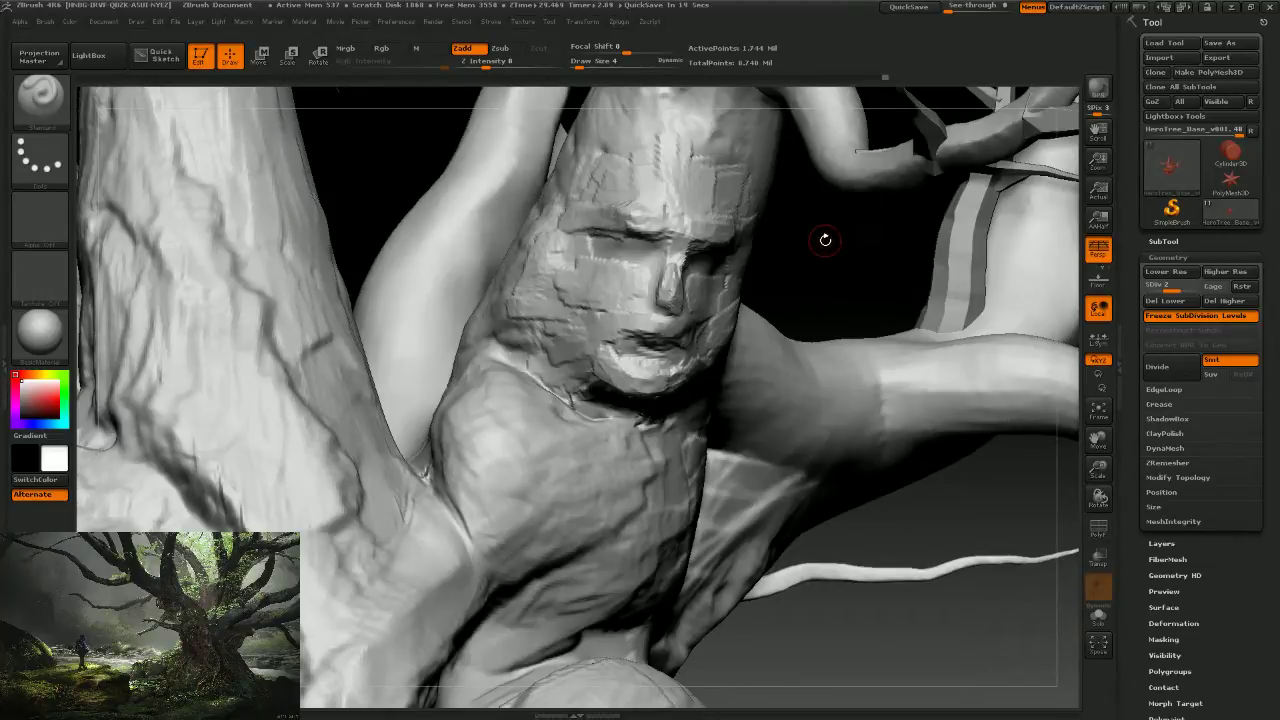
pyautogui.moveTo(829, 243)
pyautogui.mouseDown()
pyautogui.moveTo(840, 250)
pyautogui.moveTo(650, 345)
pyautogui.mouseUp()
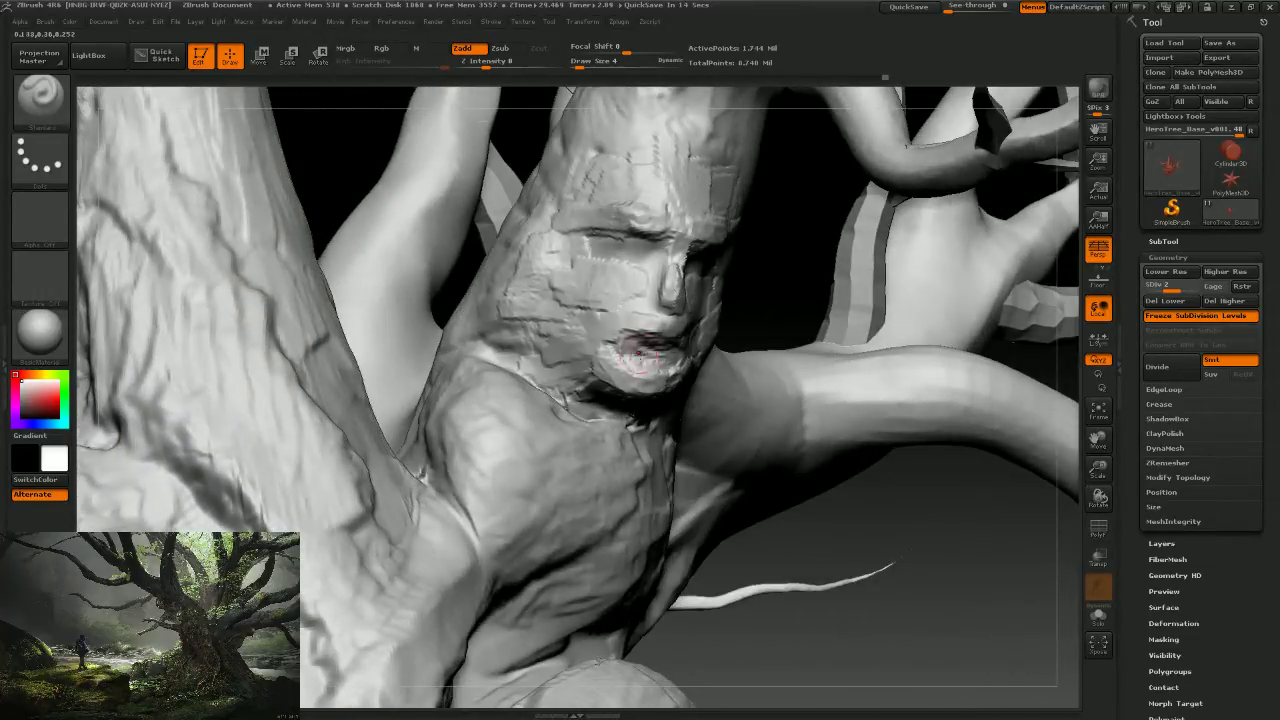
pyautogui.press('shift')
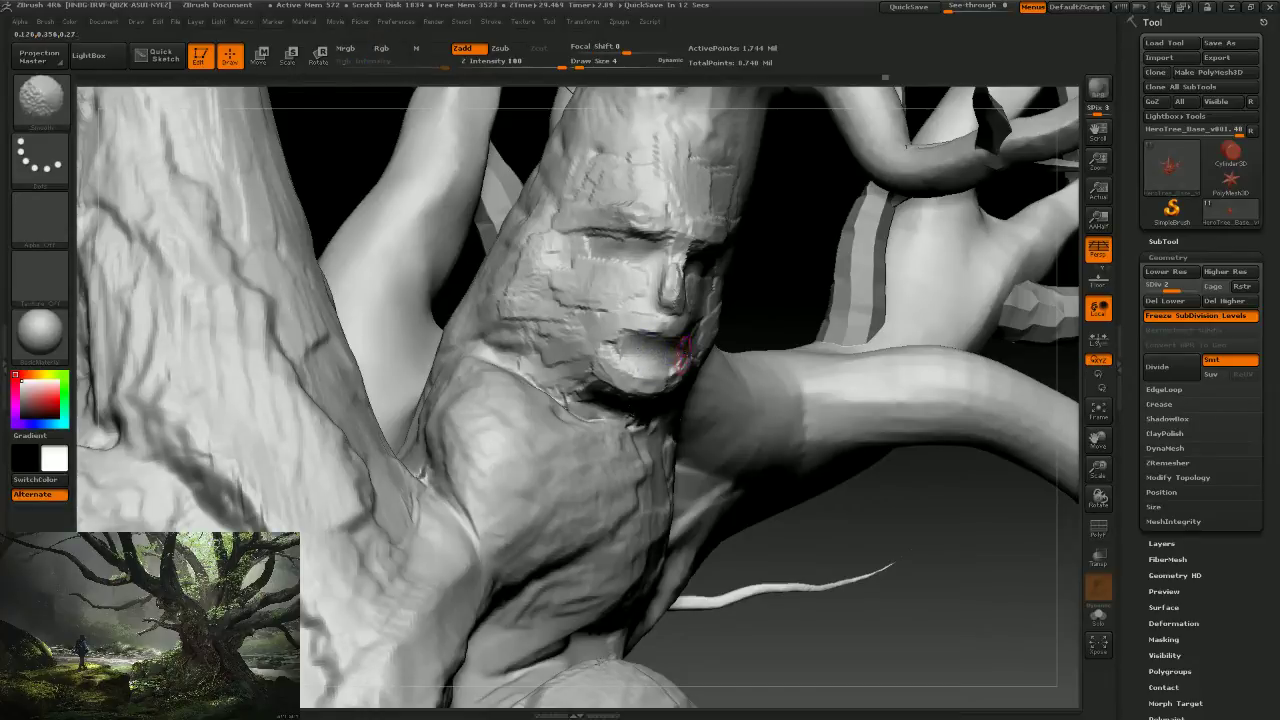
pyautogui.keyDown('ctrl'); pyautogui.moveTo(770, 290); pyautogui.dragTo(776, 272); pyautogui.keyUp('ctrl')
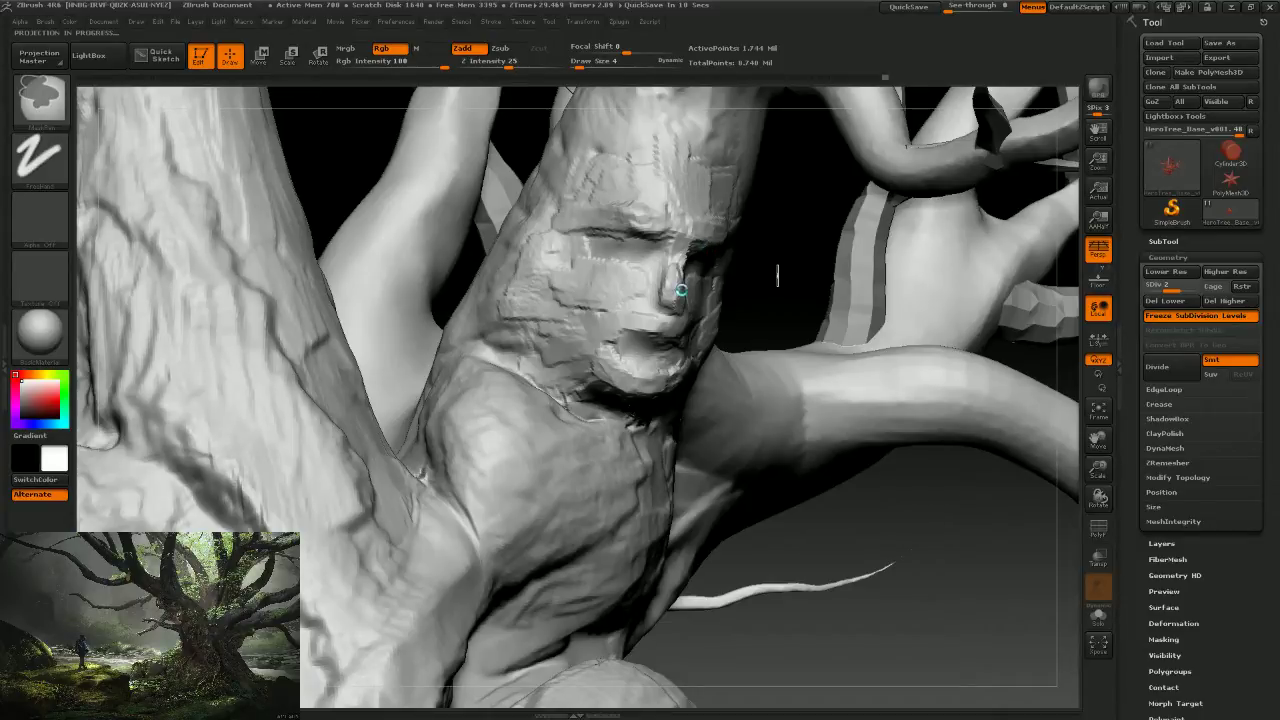
# Subdivide the tree mesh with Ctrl+D to about 1.7 million points.
pyautogui.moveTo(778, 265); pyautogui.dragTo(663, 286)
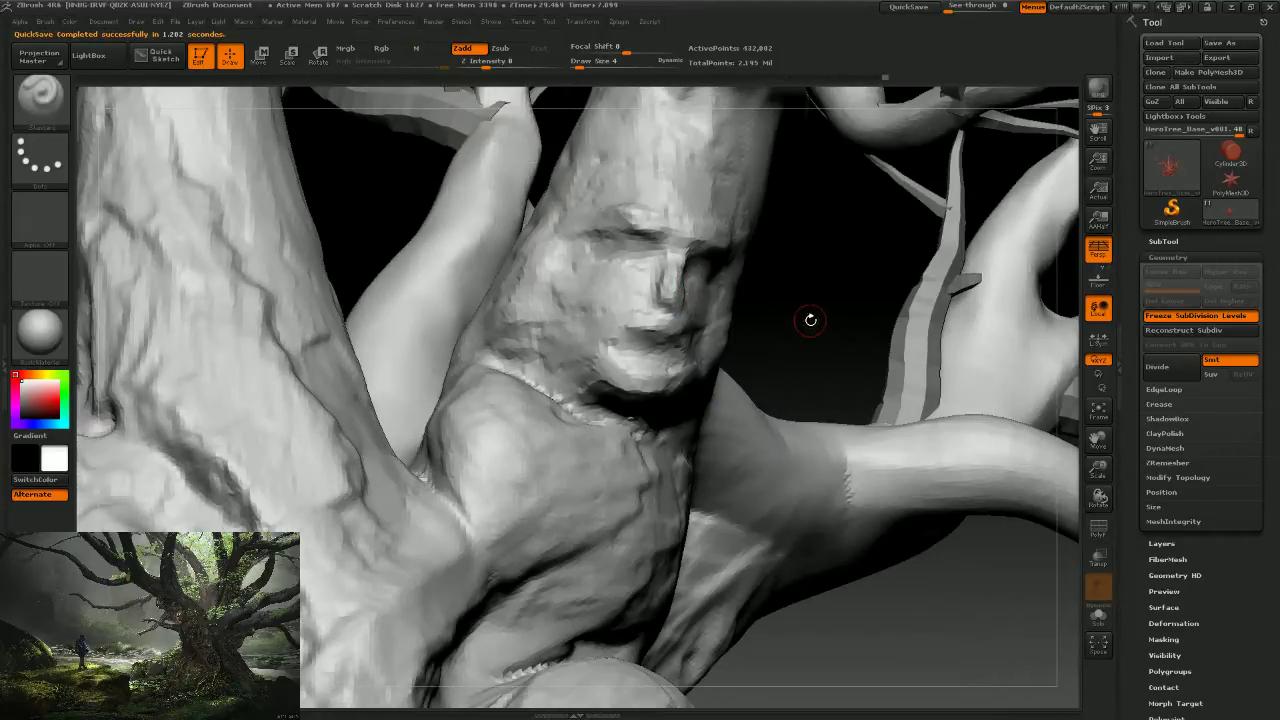
pyautogui.press('ctrl')
pyautogui.hotkey('ctrl', 'd')
pyautogui.moveTo(803, 303); pyautogui.dragTo(798, 308)
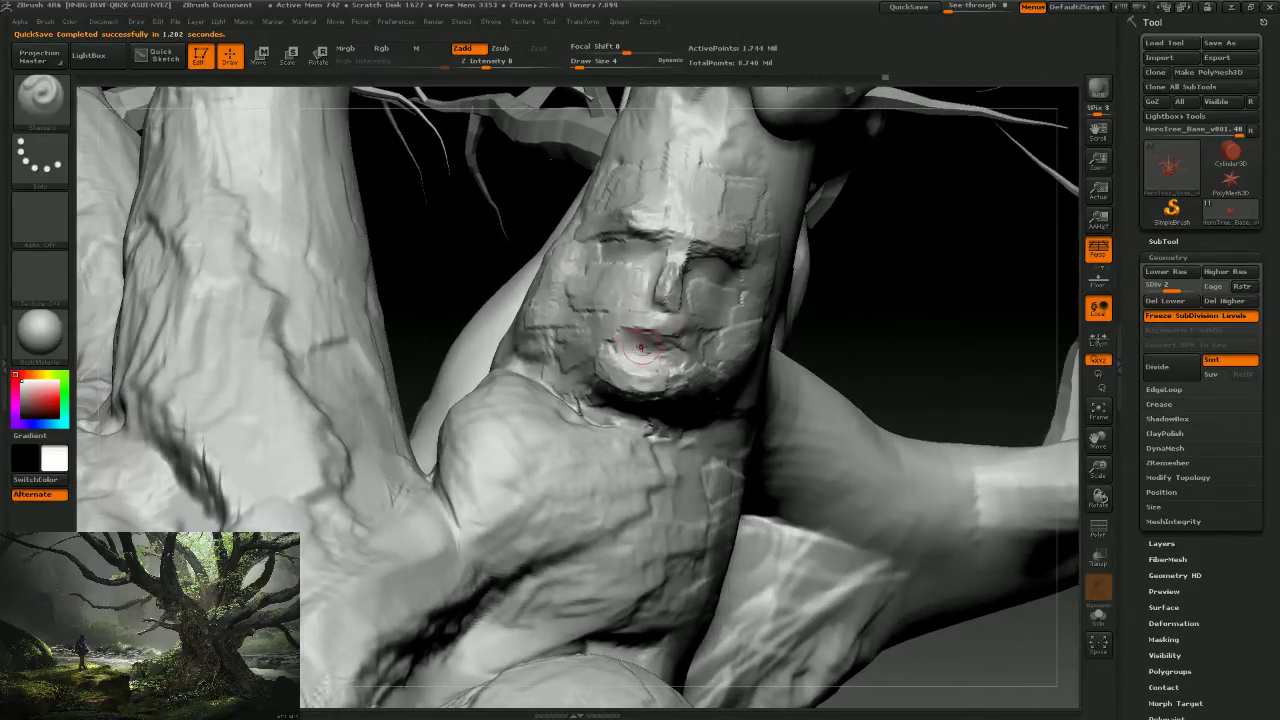
# Reshape and smooth the trunk face's lips, checking them from several angles.
pyautogui.moveTo(638, 349)
pyautogui.mouseDown()
pyautogui.moveTo(618, 362)
pyautogui.moveTo(680, 357)
pyautogui.mouseUp()
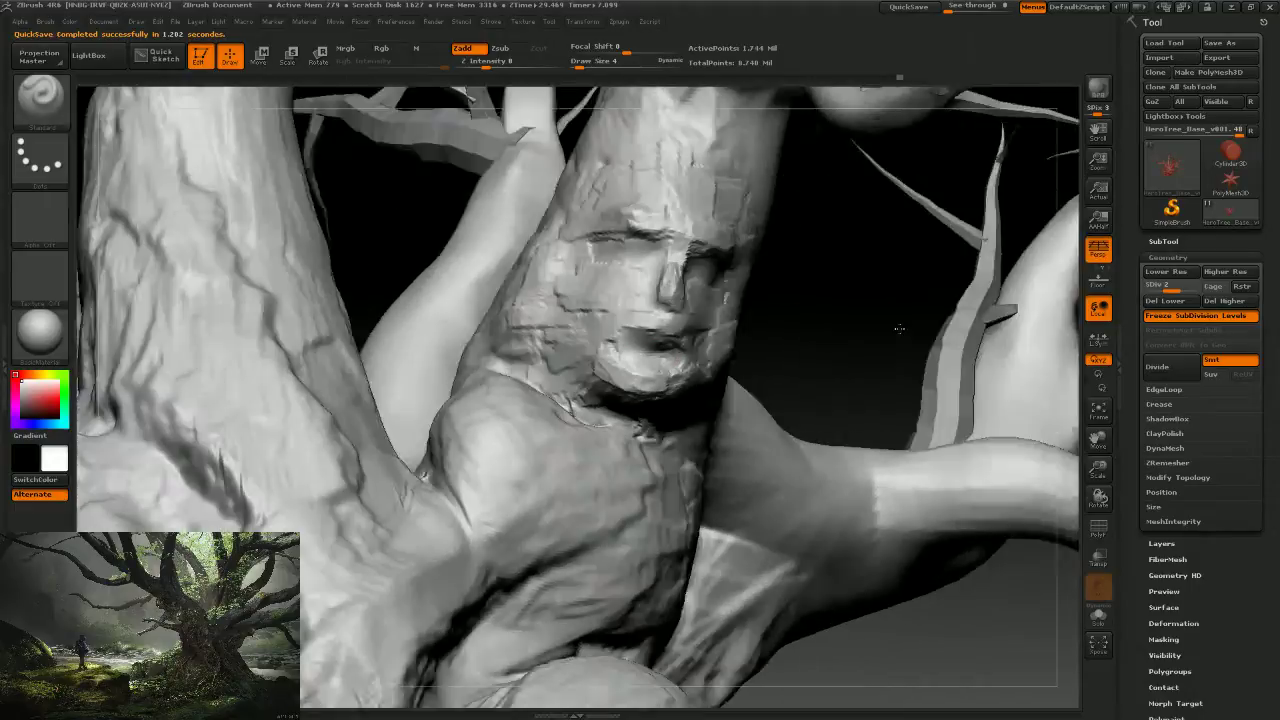
pyautogui.moveTo(880, 320)
pyautogui.mouseDown()
pyautogui.moveTo(816, 340)
pyautogui.moveTo(763, 334)
pyautogui.moveTo(833, 323)
pyautogui.moveTo(771, 314)
pyautogui.mouseUp()
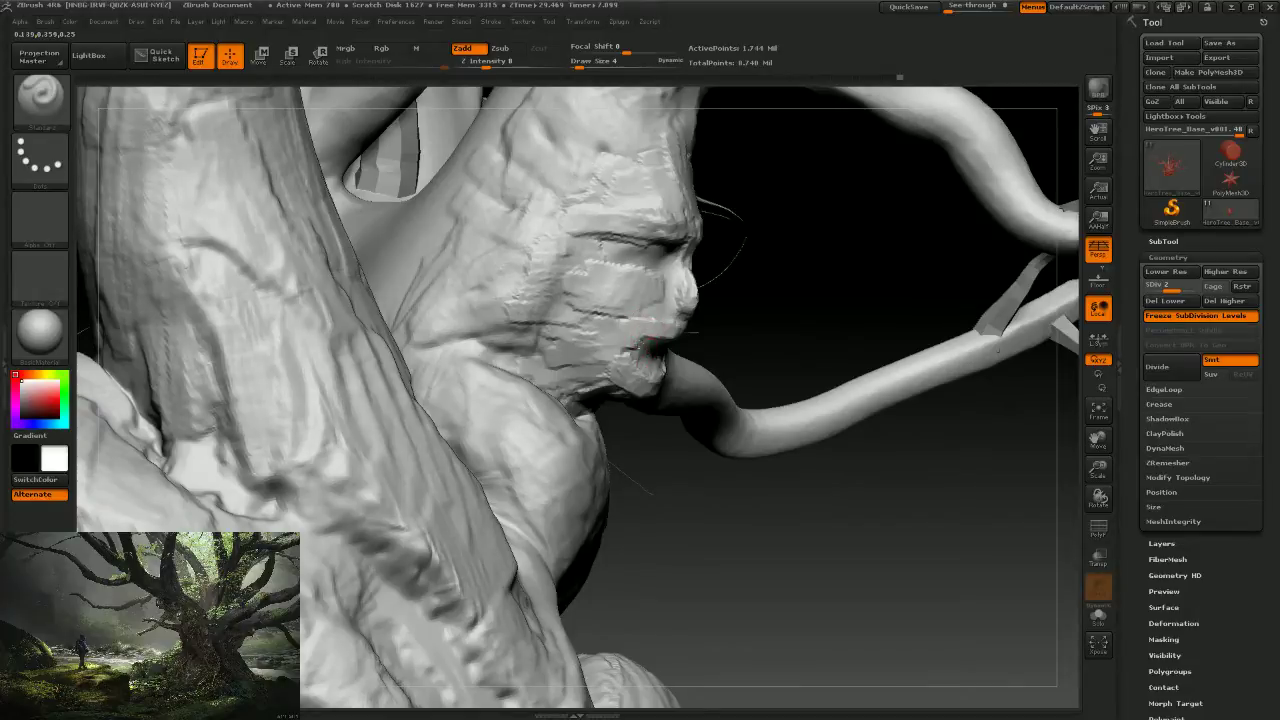
pyautogui.moveTo(726, 334); pyautogui.dragTo(765, 265)
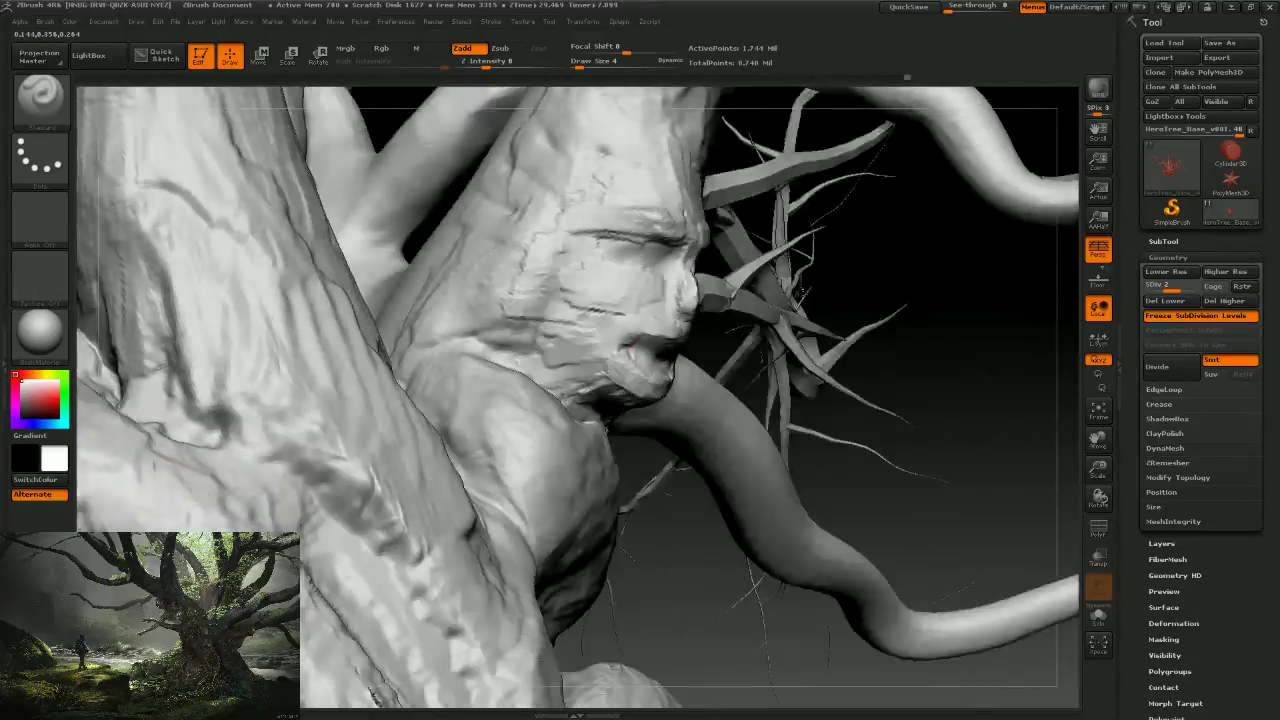
pyautogui.moveTo(680, 350); pyautogui.dragTo(652, 348)
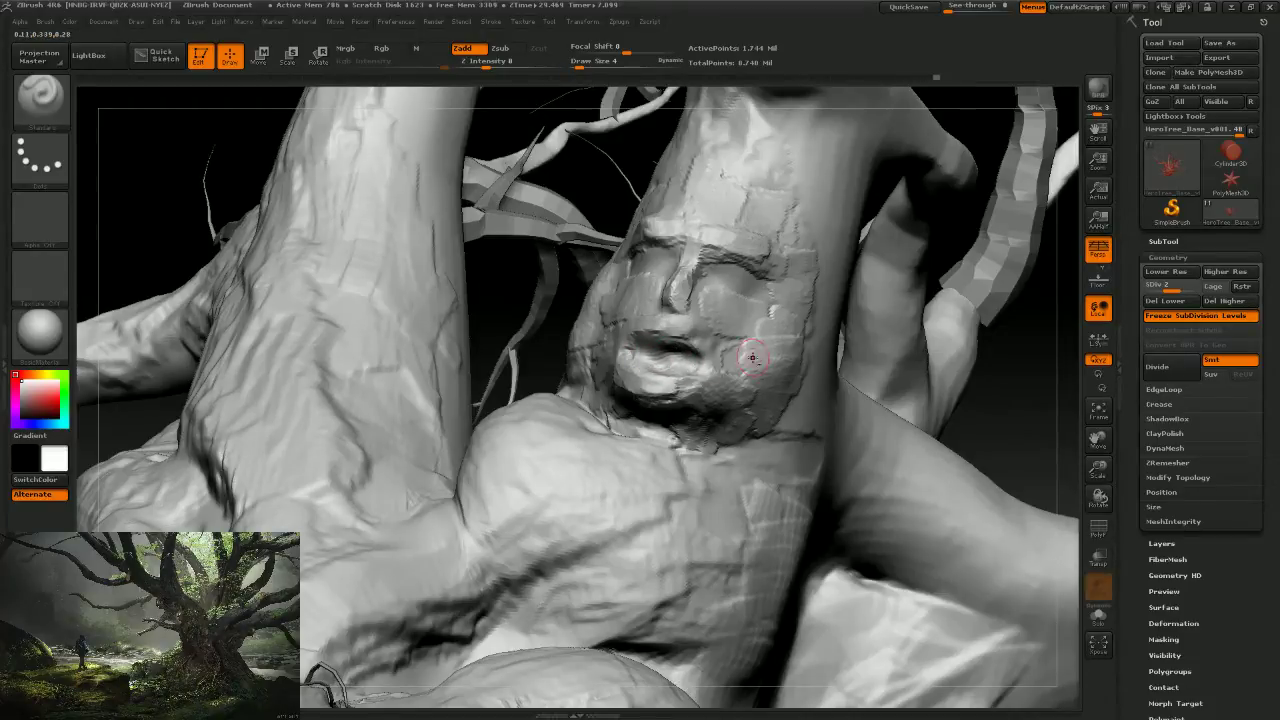
pyautogui.moveTo(980, 405)
pyautogui.mouseDown()
pyautogui.moveTo(1040, 430)
pyautogui.moveTo(886, 380)
pyautogui.moveTo(662, 365)
pyautogui.mouseUp()
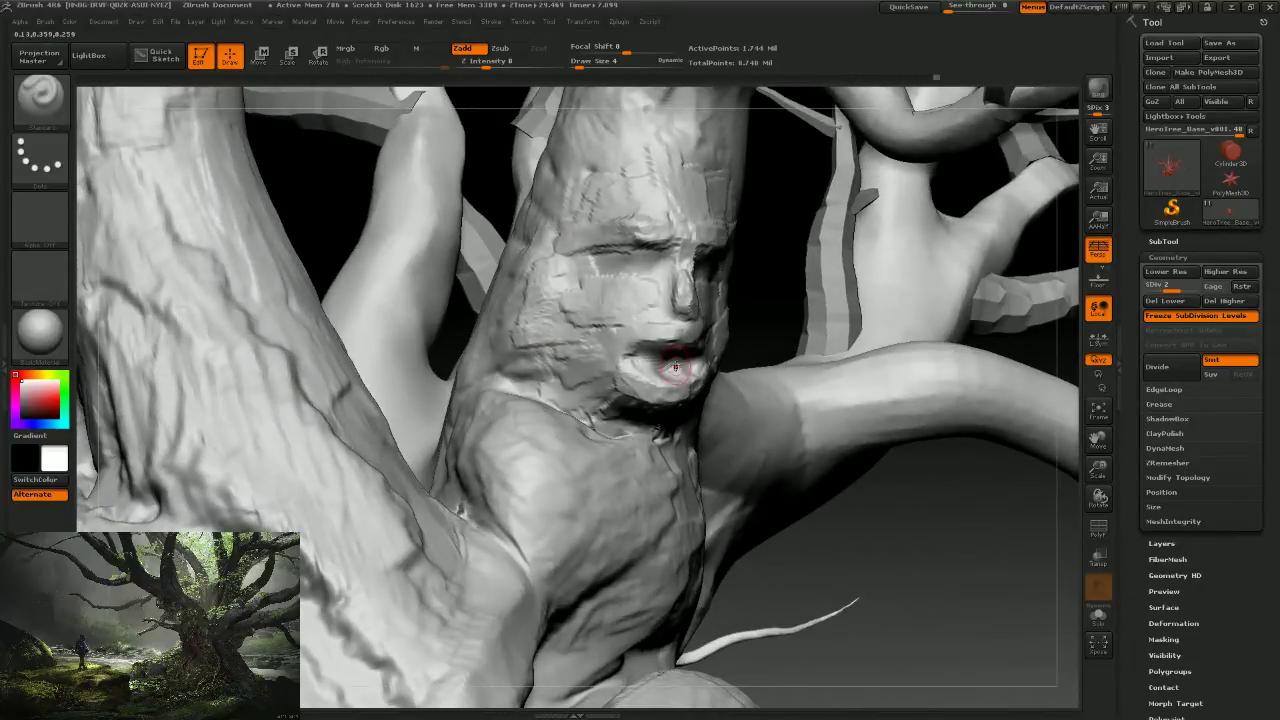
pyautogui.press('shift')
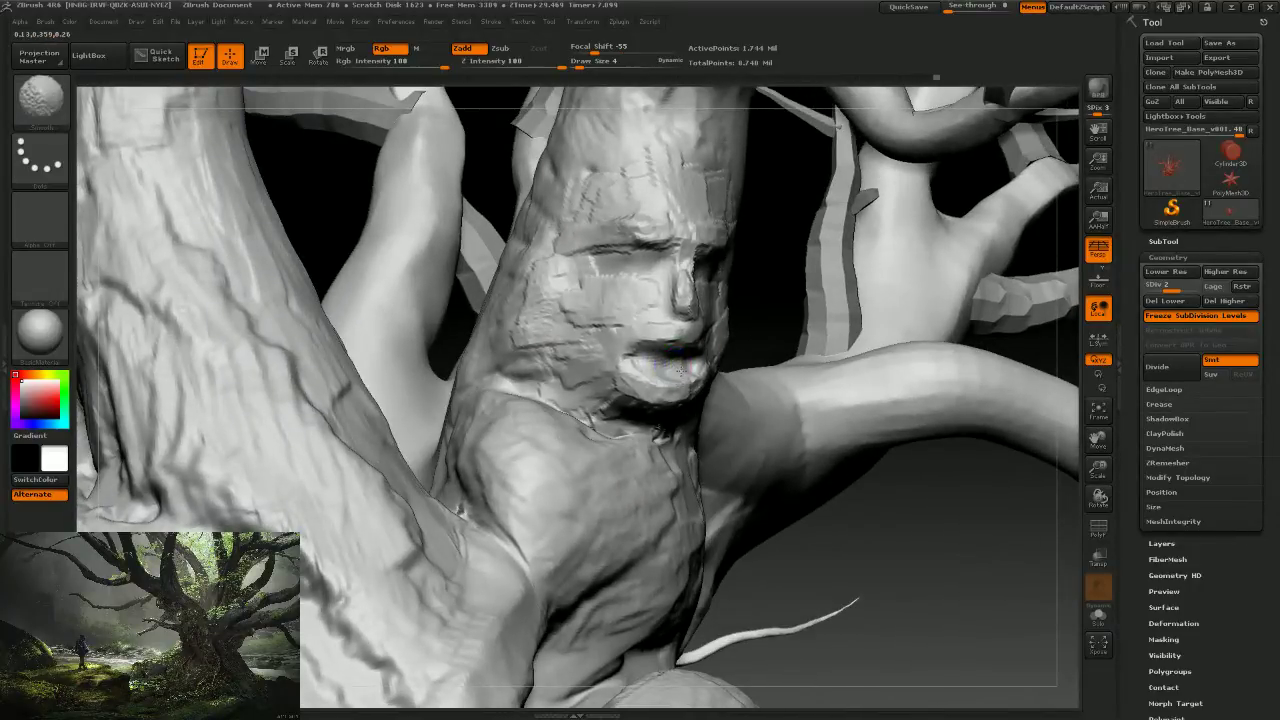
pyautogui.moveTo(766, 289)
pyautogui.mouseDown()
pyautogui.moveTo(760, 261)
pyautogui.moveTo(677, 350)
pyautogui.mouseUp()
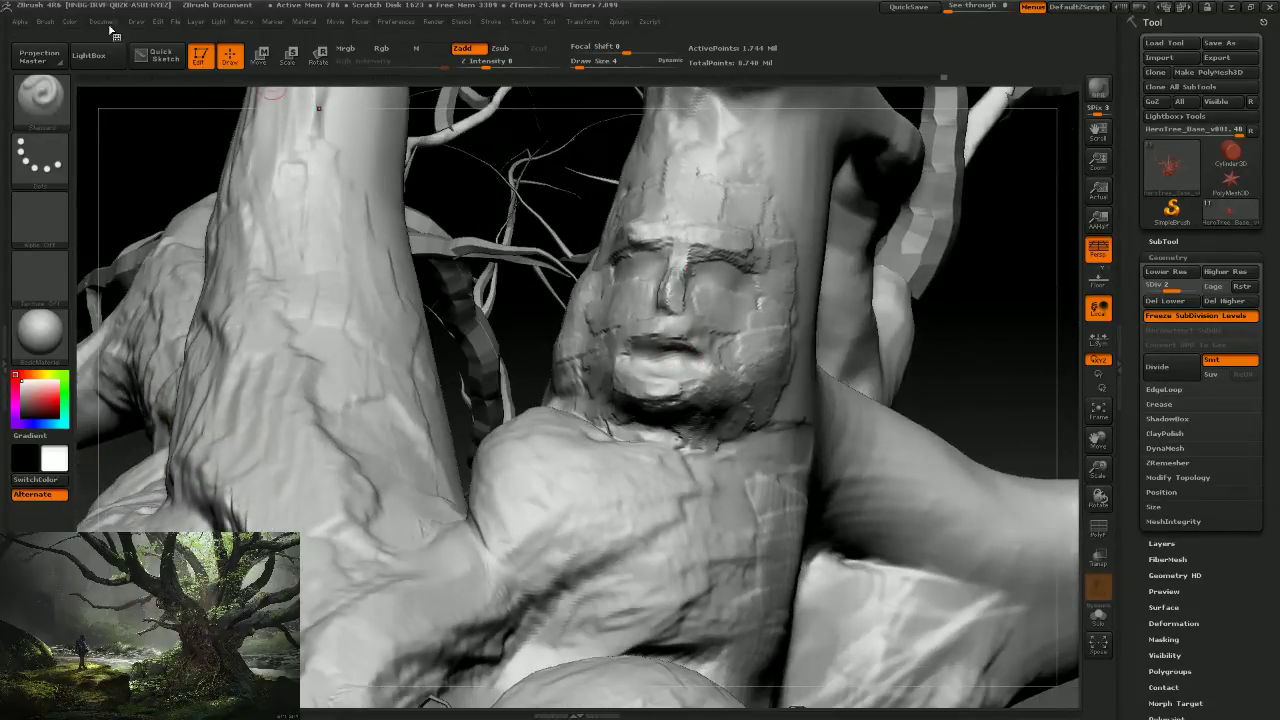
# Switch to the ClayBuildup brush and smooth the mouth area.
pyautogui.click(45, 100)
pyautogui.click(237, 118)
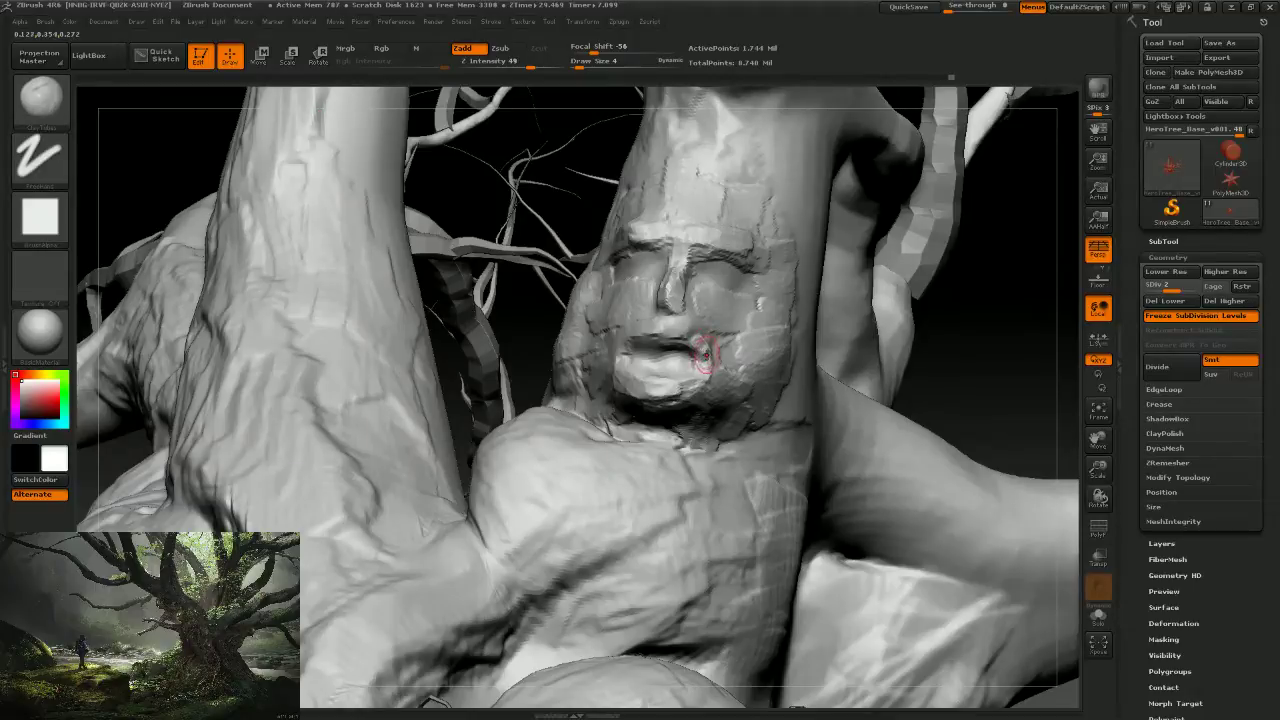
pyautogui.keyDown('shift'); pyautogui.moveTo(700, 350); pyautogui.dragTo(715, 378); pyautogui.keyUp('shift')
pyautogui.moveTo(963, 383); pyautogui.dragTo(930, 389)
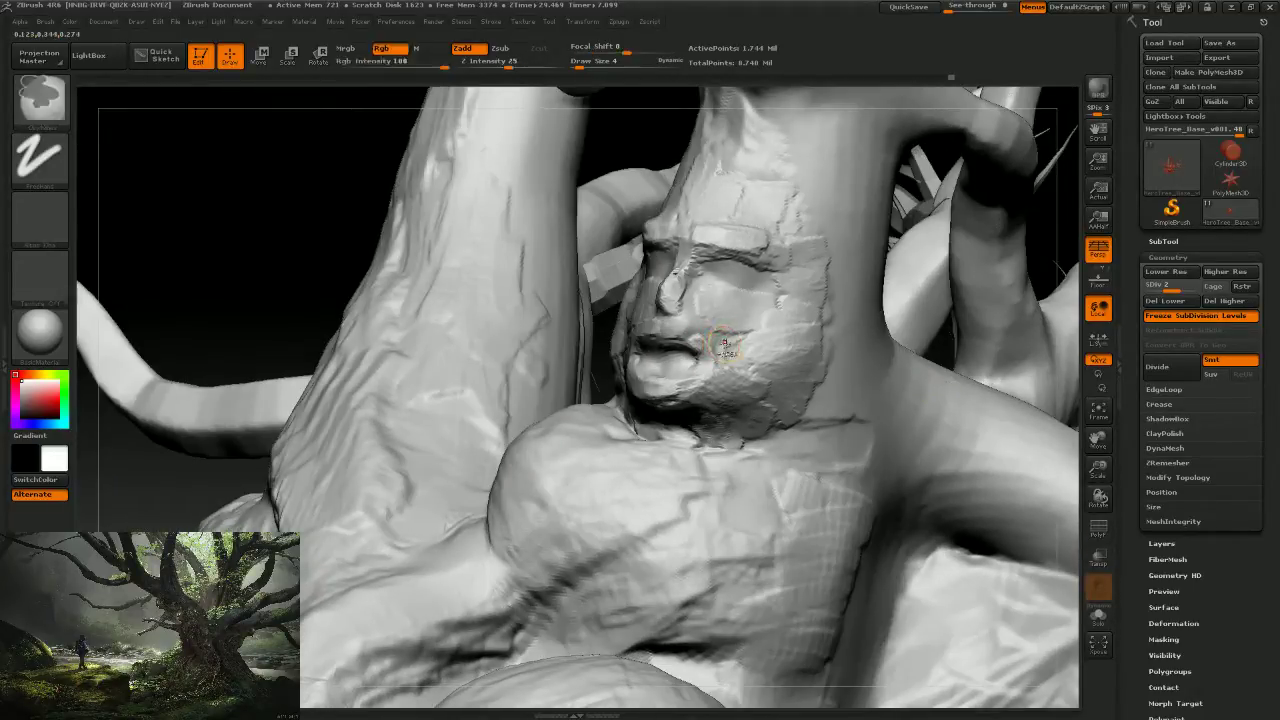
pyautogui.moveTo(716, 350)
pyautogui.keyDown('shift'); pyautogui.mouseDown()
pyautogui.moveTo(730, 345)
pyautogui.moveTo(736, 308)
pyautogui.mouseUp(); pyautogui.keyUp('shift')
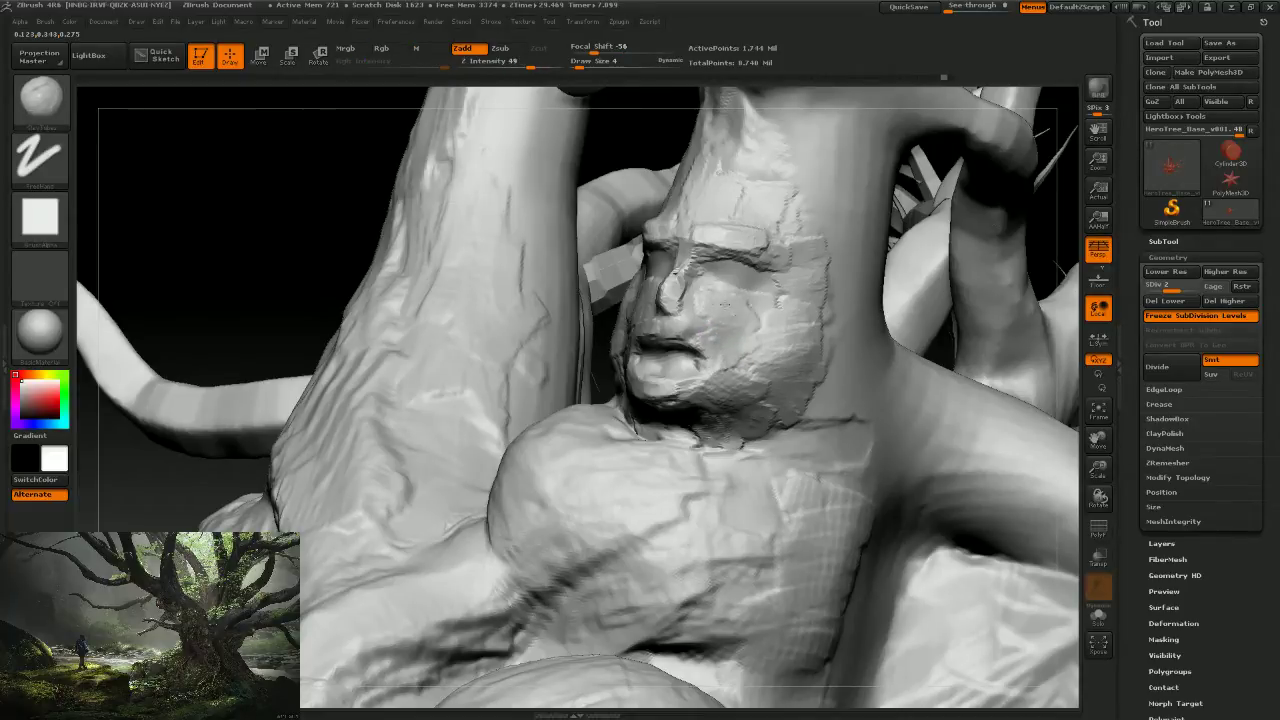
# Carve a crease under the eye and build blocky texture across the lower face.
pyautogui.moveTo(758, 315)
pyautogui.mouseDown()
pyautogui.moveTo(717, 298)
pyautogui.moveTo(762, 322)
pyautogui.mouseUp()
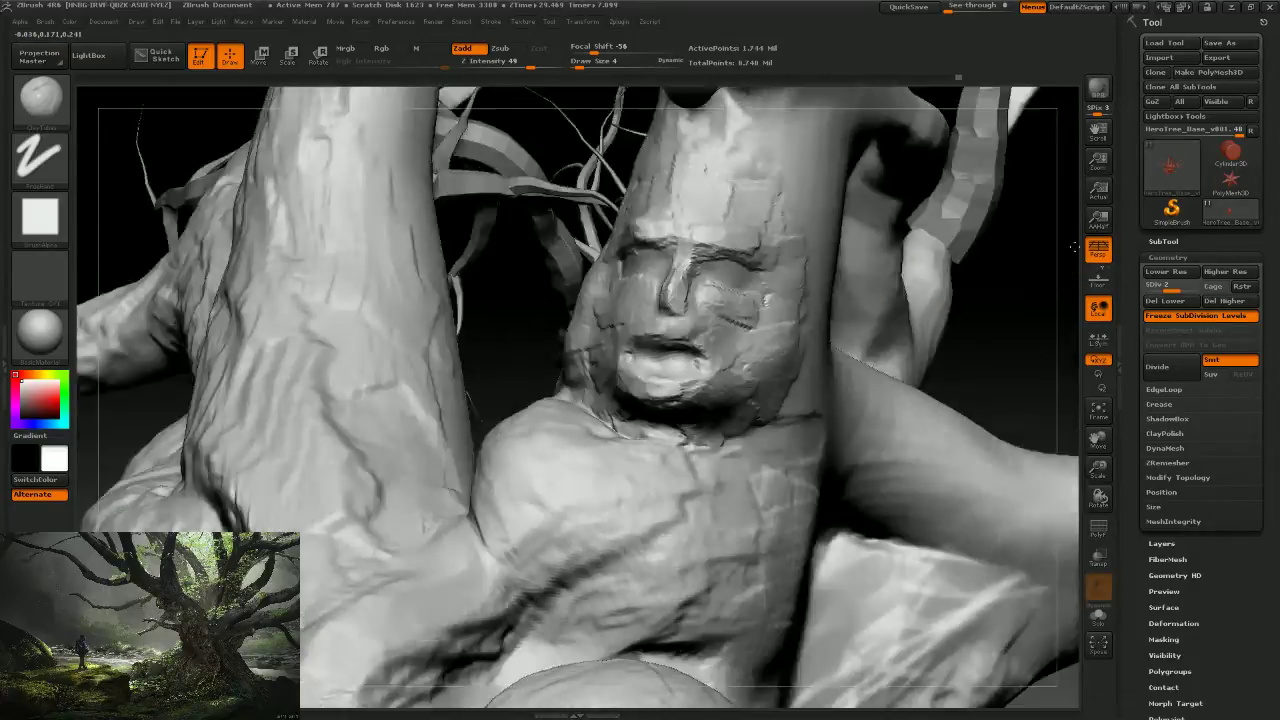
pyautogui.moveTo(1053, 252); pyautogui.dragTo(863, 271)
pyautogui.moveTo(630, 285)
pyautogui.mouseDown()
pyautogui.moveTo(612, 330)
pyautogui.moveTo(612, 393)
pyautogui.mouseUp()
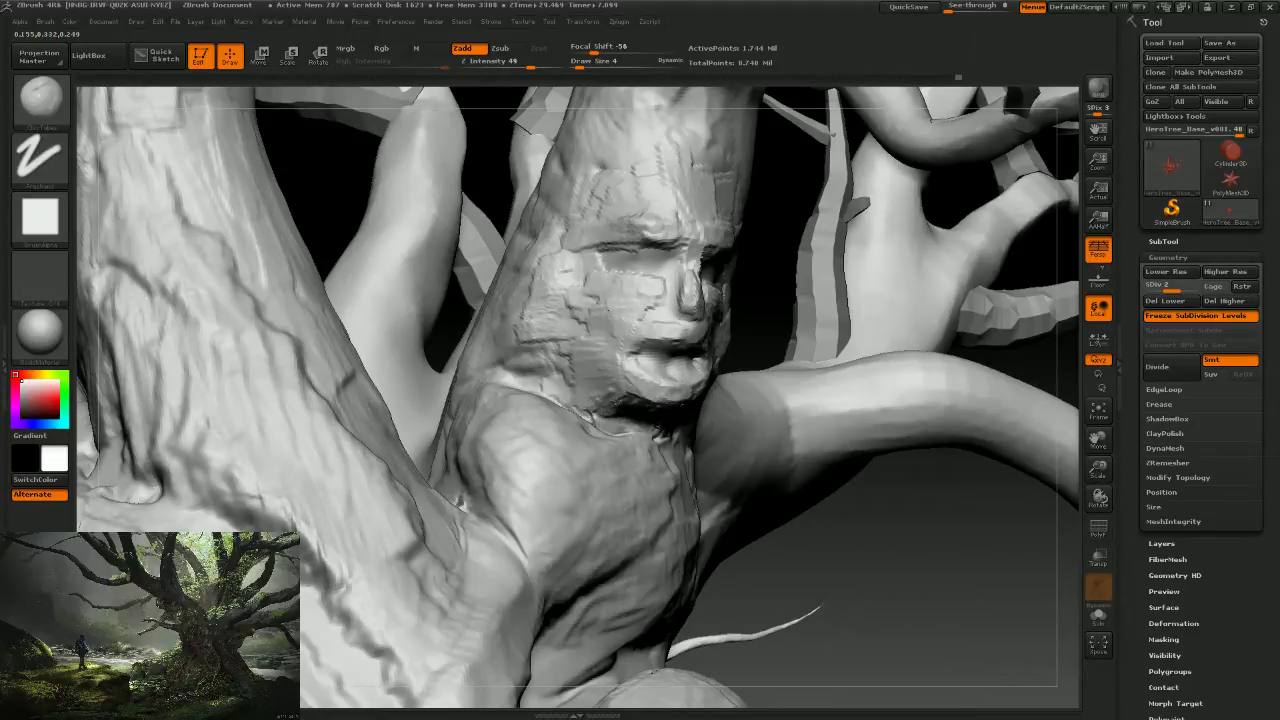
pyautogui.moveTo(763, 300)
pyautogui.mouseDown()
pyautogui.moveTo(774, 301)
pyautogui.moveTo(644, 267)
pyautogui.mouseUp()
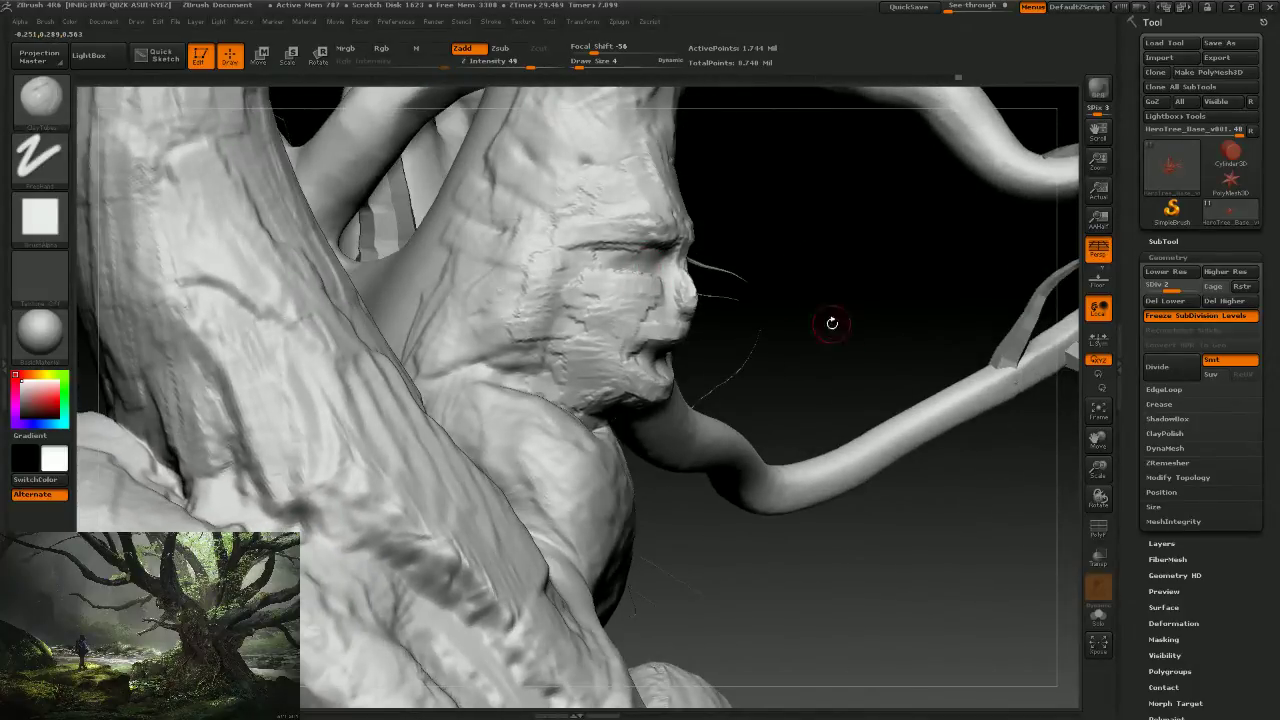
pyautogui.moveTo(843, 334); pyautogui.dragTo(843, 354)
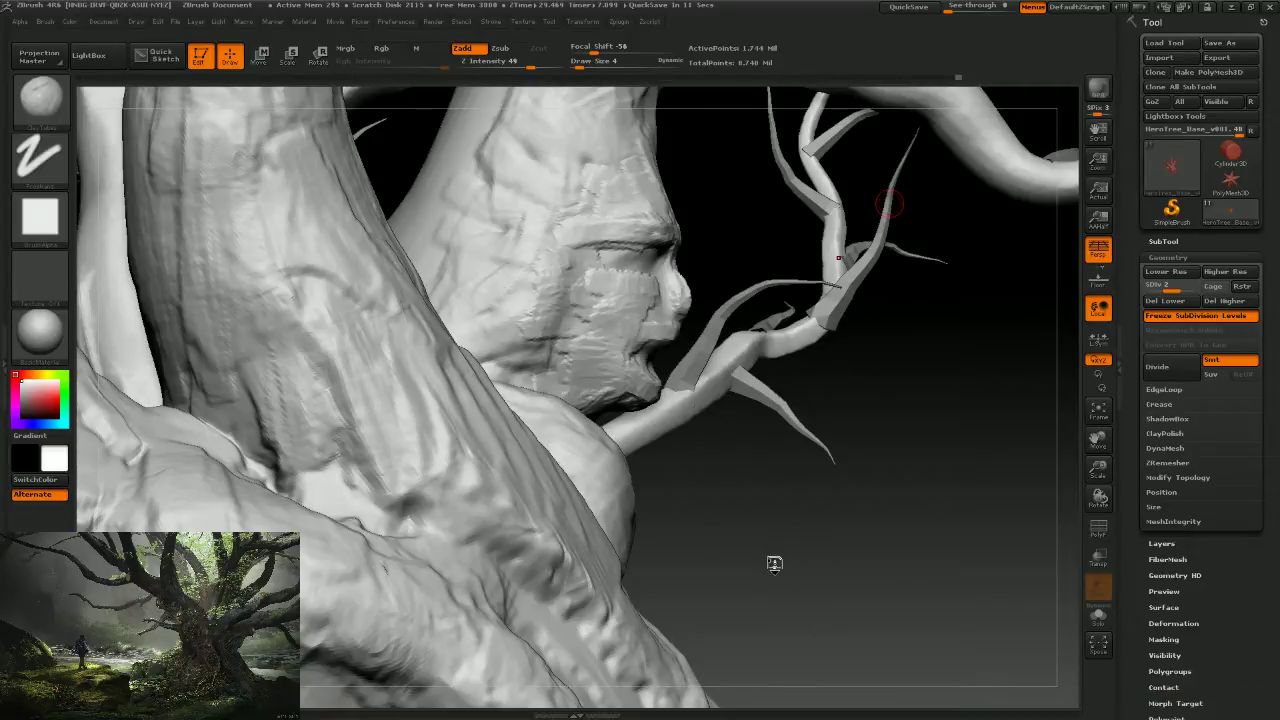
pyautogui.moveTo(777, 560)
pyautogui.mouseDown()
pyautogui.moveTo(855, 519)
pyautogui.moveTo(881, 488)
pyautogui.moveTo(811, 466)
pyautogui.moveTo(740, 325)
pyautogui.moveTo(764, 313)
pyautogui.moveTo(703, 338)
pyautogui.moveTo(737, 396)
pyautogui.moveTo(700, 308)
pyautogui.mouseUp()
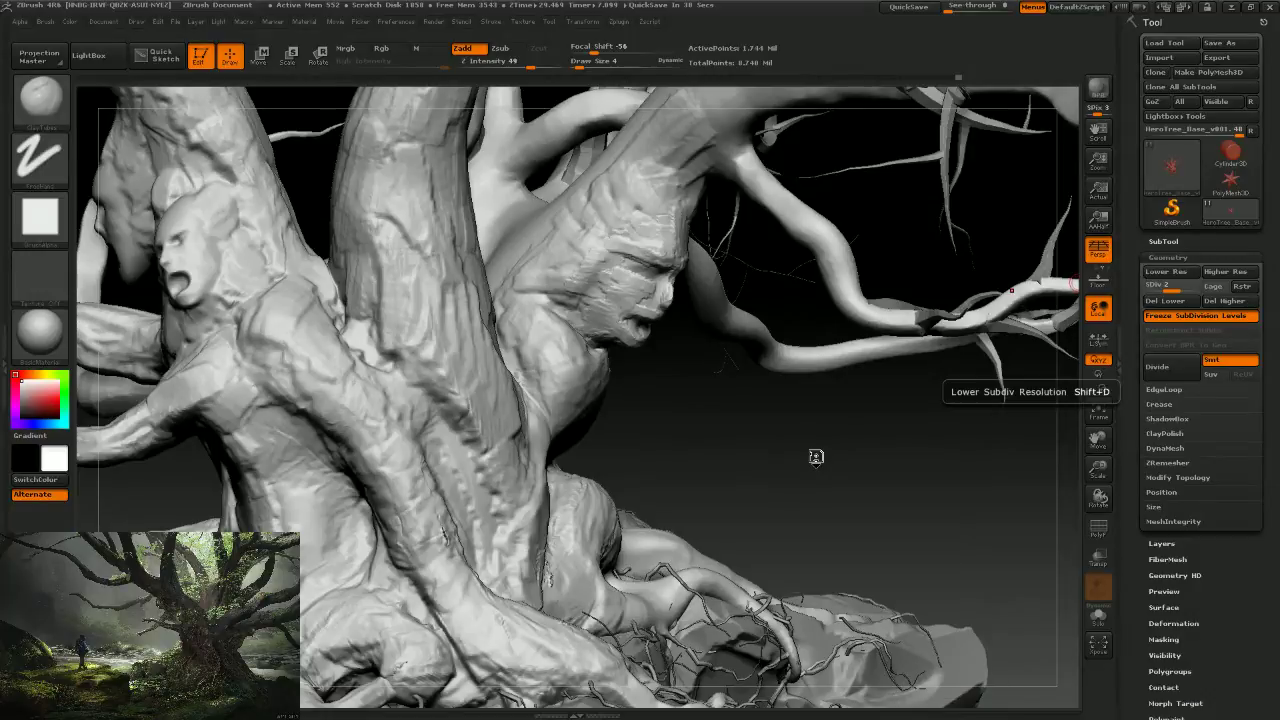
# Drag the SDiv slider from 2 to 3, reaching about seven million points.
pyautogui.moveTo(820, 458); pyautogui.dragTo(821, 454)
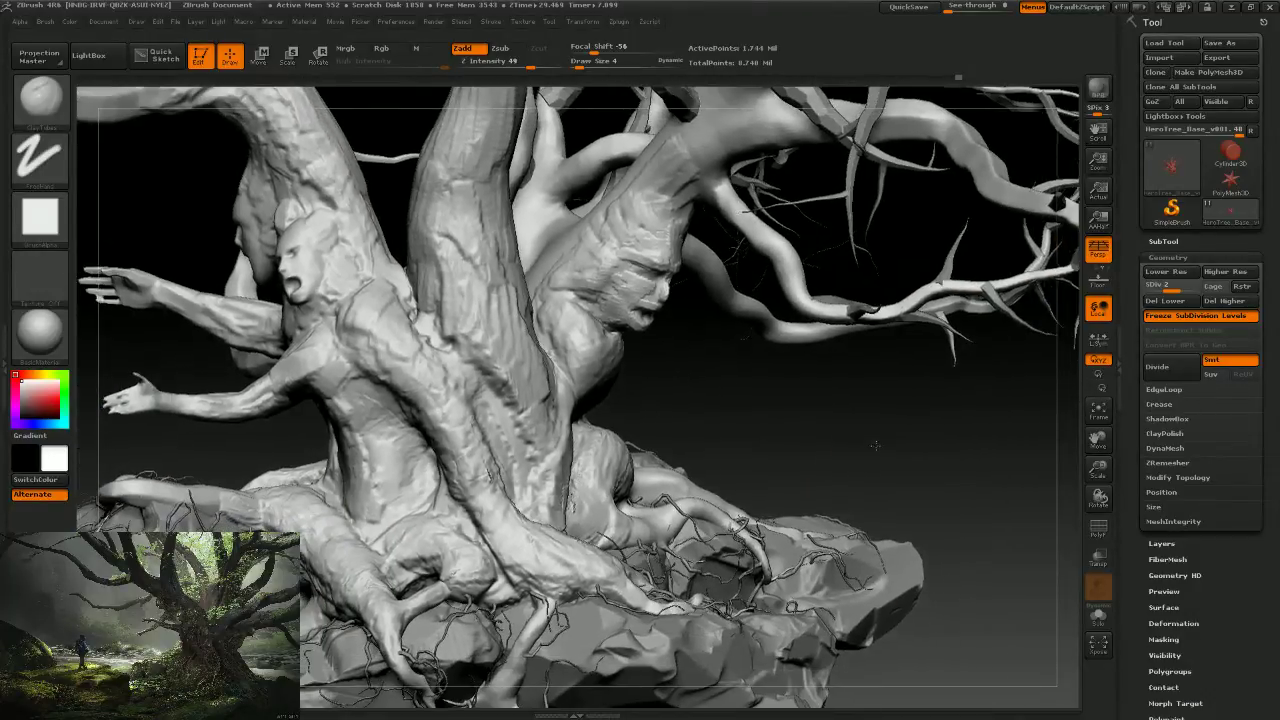
pyautogui.moveTo(802, 449); pyautogui.dragTo(892, 440)
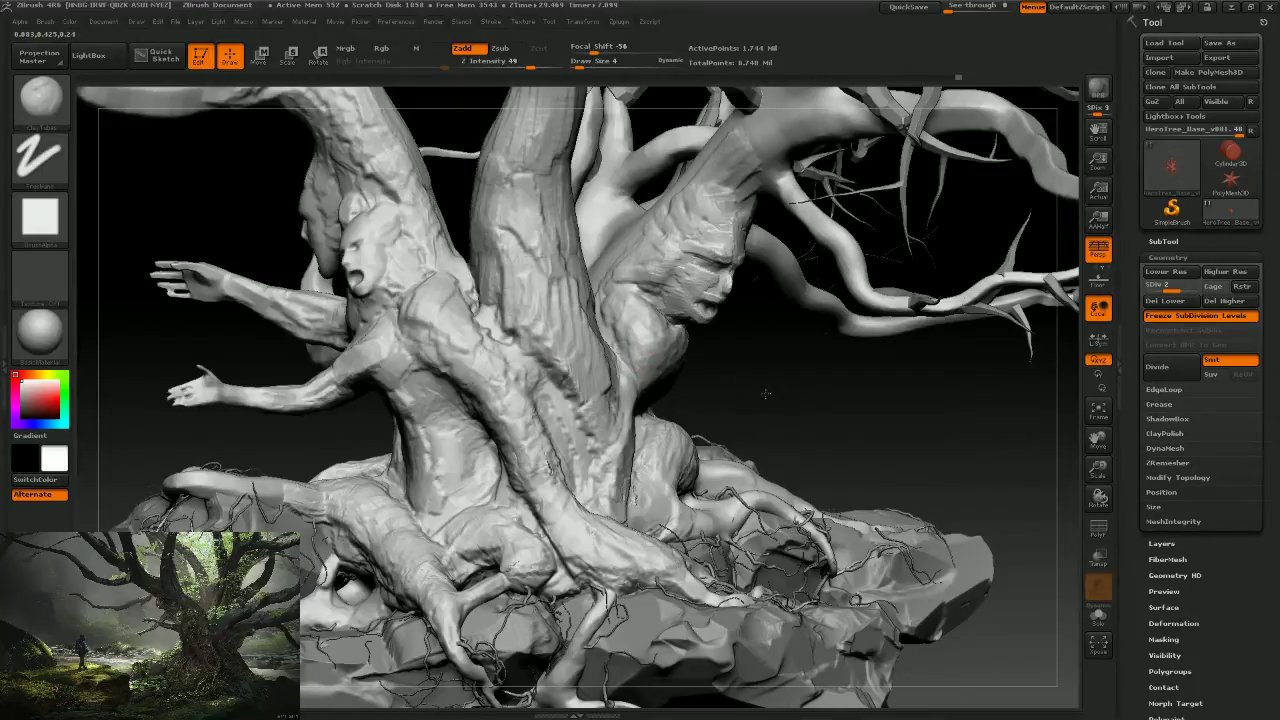
pyautogui.moveTo(765, 393); pyautogui.dragTo(643, 334)
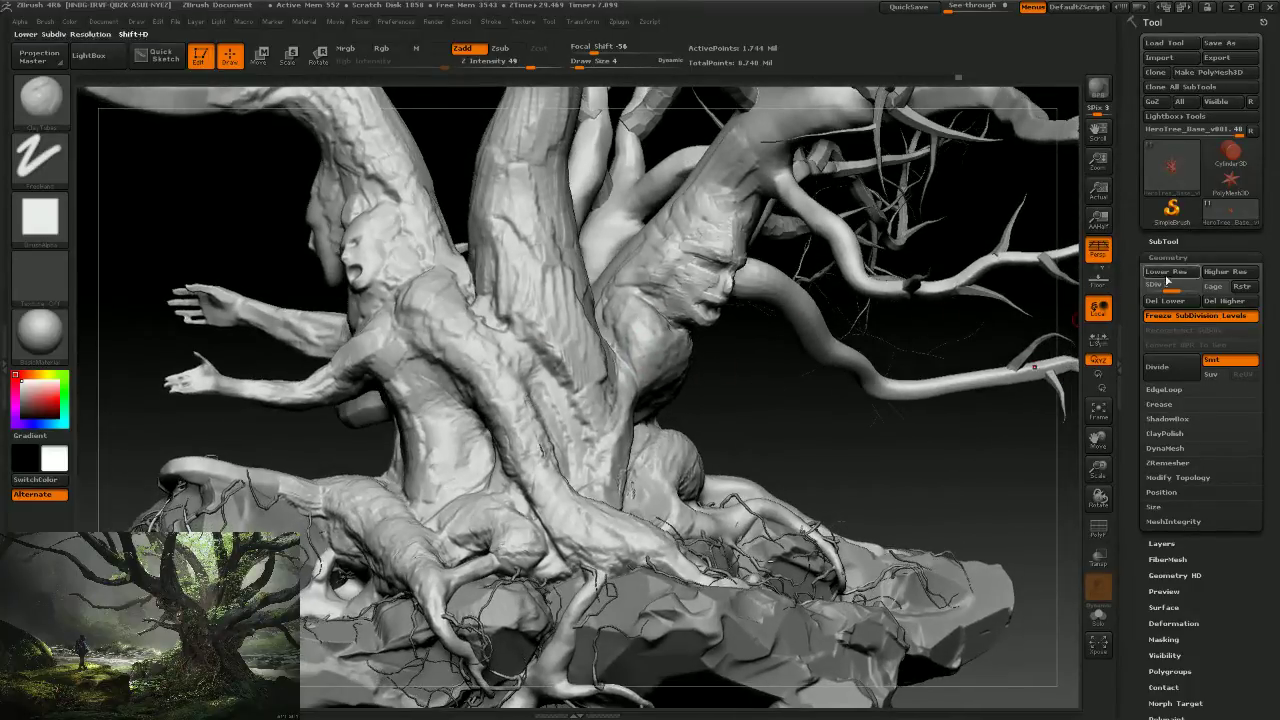
pyautogui.moveTo(1177, 290); pyautogui.dragTo(1195, 291)
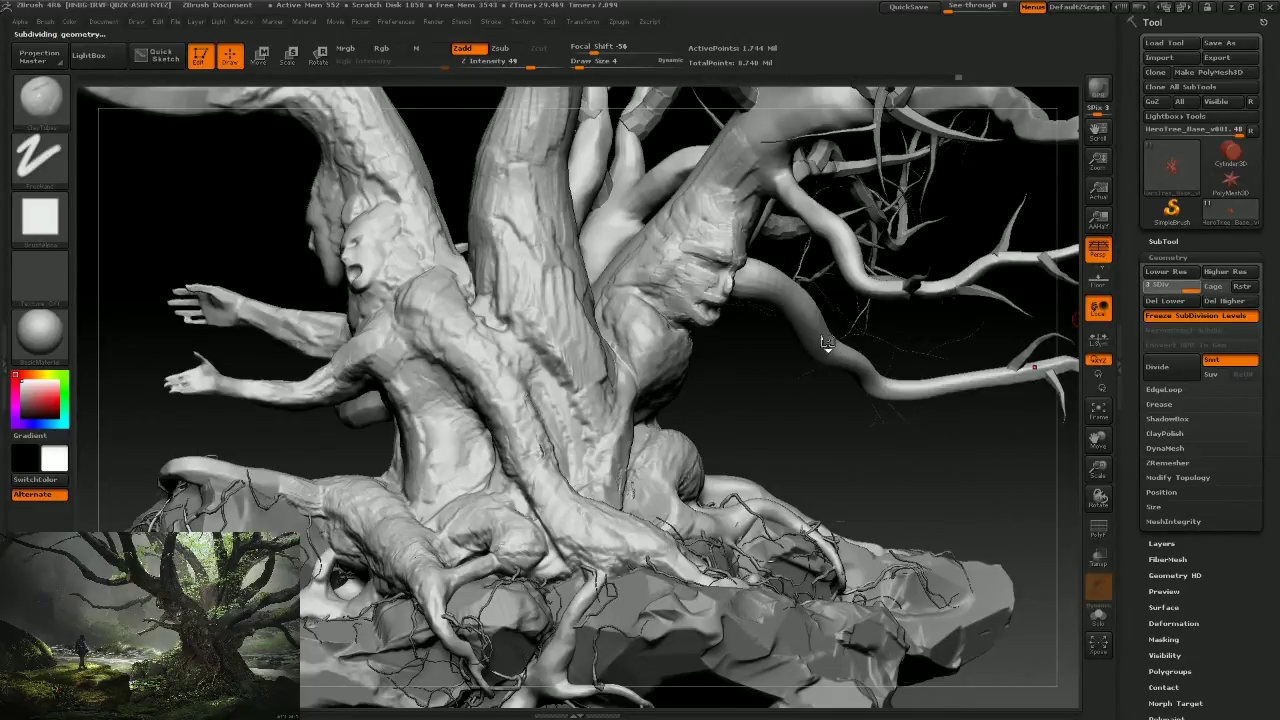
# Set Draw Size to 14 and zoom in on the trunk face.
pyautogui.press('s')
pyautogui.write('14')
pyautogui.press('Return')
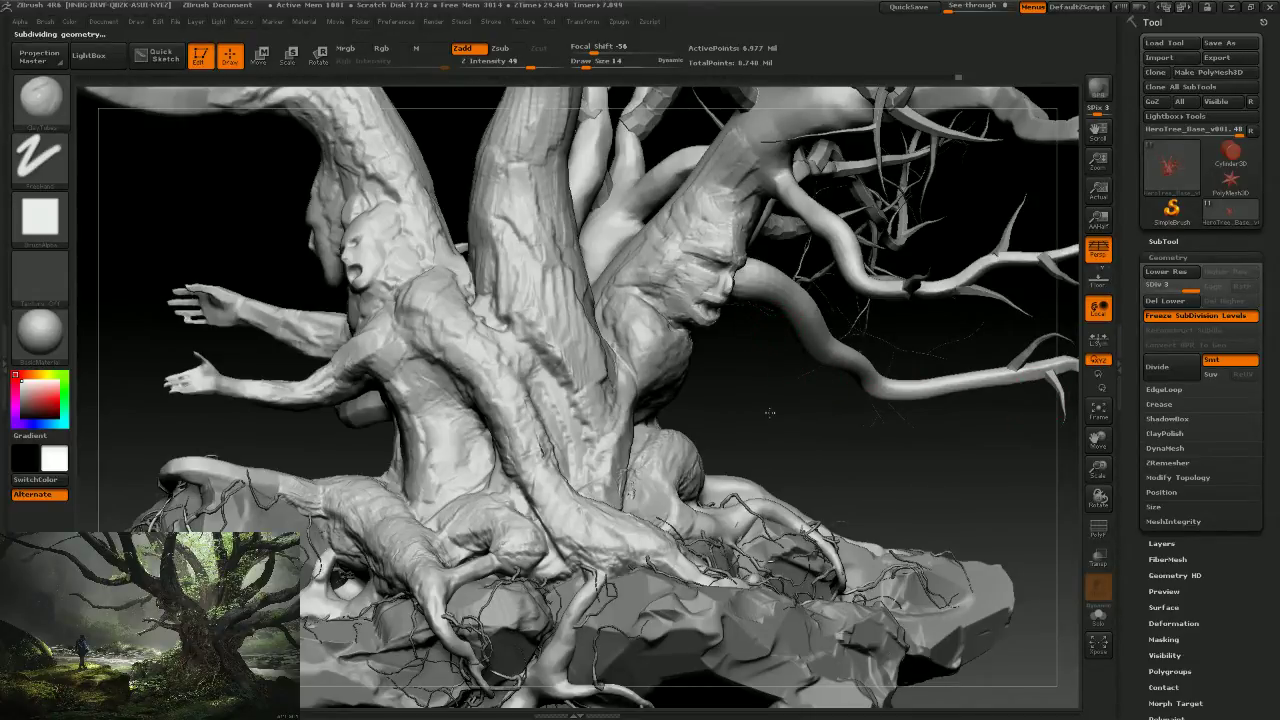
pyautogui.moveTo(770, 411)
pyautogui.mouseDown()
pyautogui.moveTo(665, 334)
pyautogui.moveTo(675, 355)
pyautogui.moveTo(665, 320)
pyautogui.moveTo(640, 365)
pyautogui.moveTo(690, 385)
pyautogui.mouseUp()
pyautogui.moveTo(835, 444)
pyautogui.mouseDown()
pyautogui.moveTo(735, 365)
pyautogui.moveTo(735, 405)
pyautogui.mouseUp()
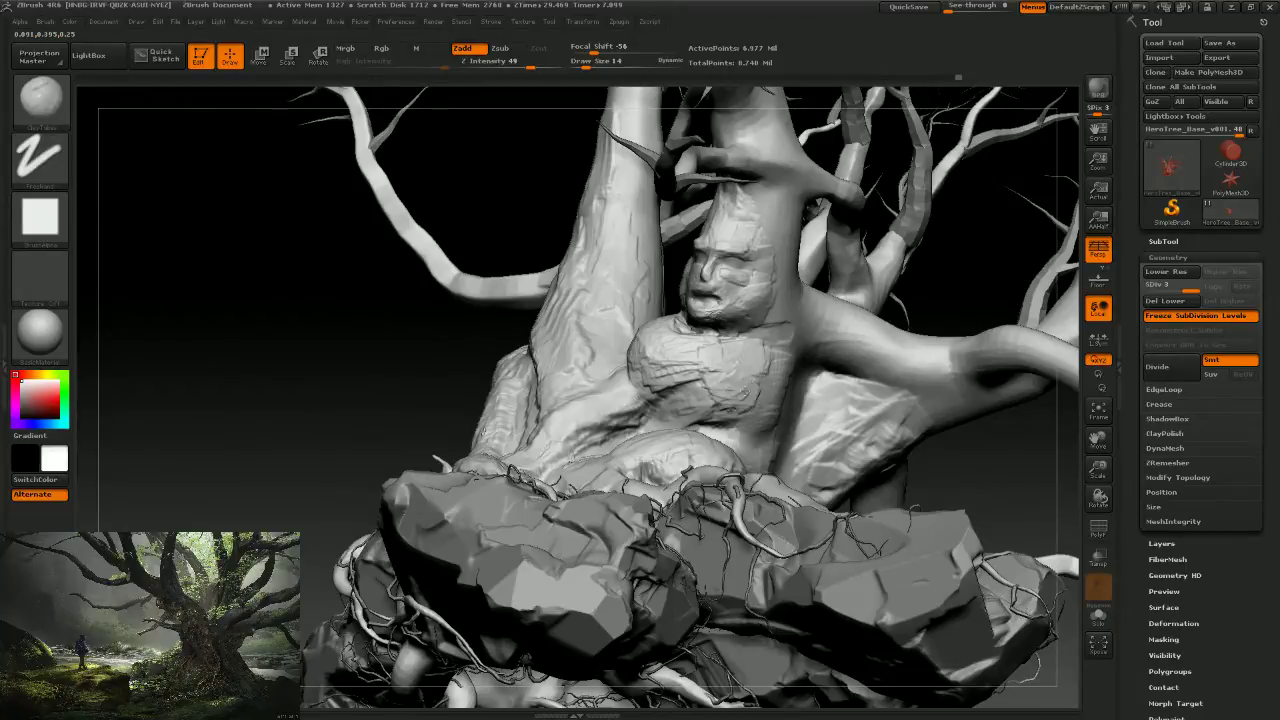
# Sculpt detail on the chest below the face with ClayBuildup.
pyautogui.moveTo(765, 340)
pyautogui.mouseDown()
pyautogui.moveTo(775, 385)
pyautogui.moveTo(760, 395)
pyautogui.mouseUp()
pyautogui.moveTo(960, 474); pyautogui.dragTo(865, 396)
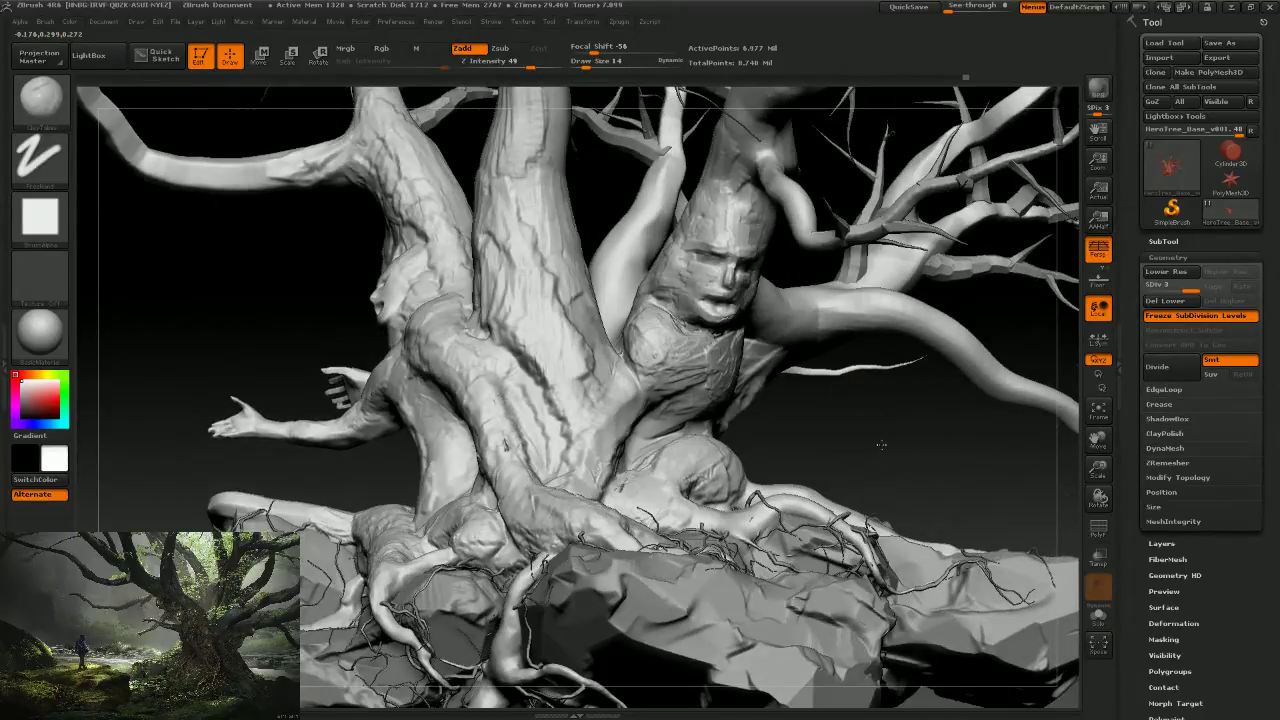
pyautogui.moveTo(881, 444)
pyautogui.mouseDown()
pyautogui.moveTo(712, 345)
pyautogui.moveTo(800, 360)
pyautogui.mouseUp()
pyautogui.press('s')
# Shrink the brush to 10 and sculpt small detail on the chest and trunk.
pyautogui.moveTo(700, 350); pyautogui.dragTo(805, 375)
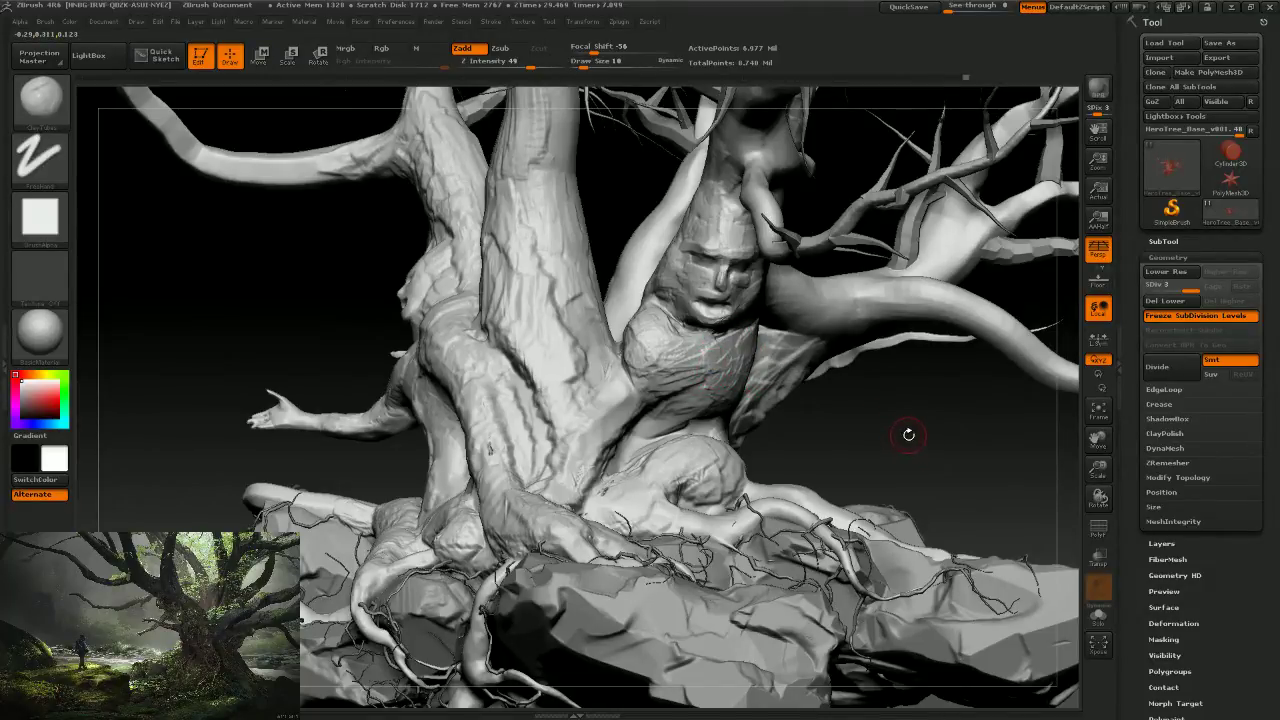
pyautogui.moveTo(909, 434)
pyautogui.mouseDown()
pyautogui.moveTo(609, 391)
pyautogui.moveTo(580, 440)
pyautogui.mouseUp()
pyautogui.moveTo(590, 395); pyautogui.dragTo(610, 412)
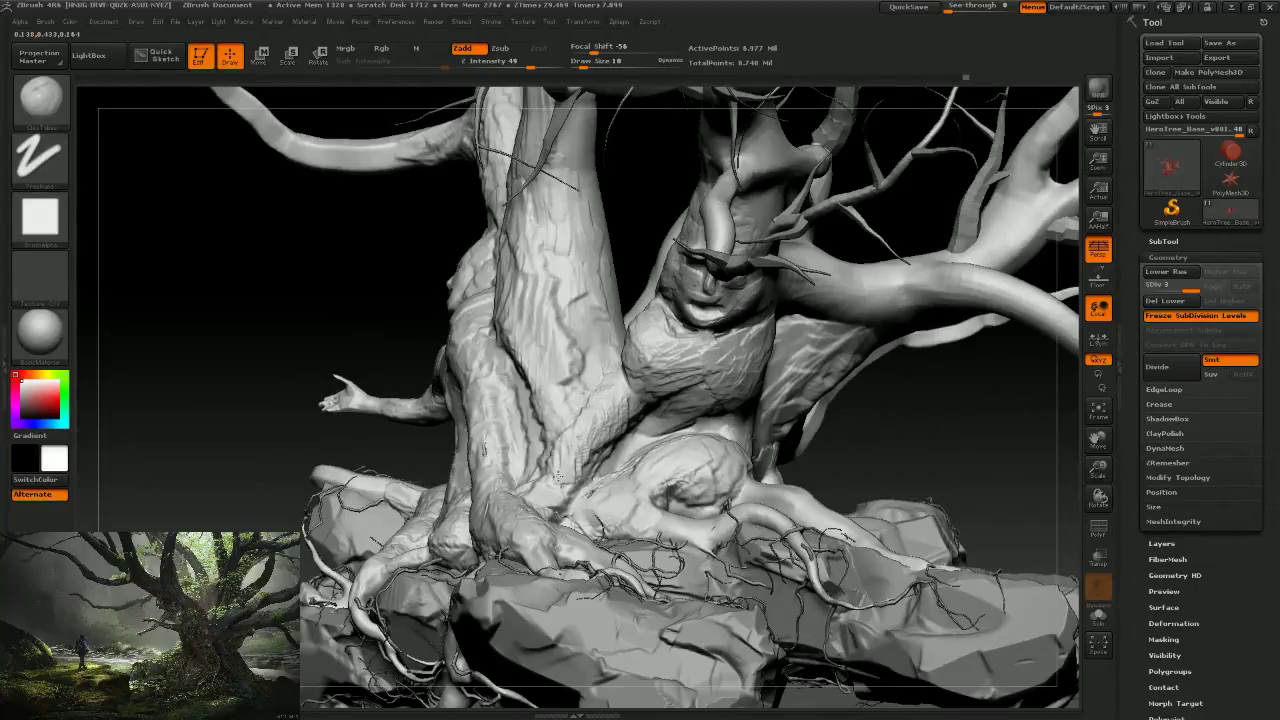
pyautogui.moveTo(932, 452)
pyautogui.mouseDown()
pyautogui.moveTo(946, 460)
pyautogui.moveTo(605, 495)
pyautogui.mouseUp()
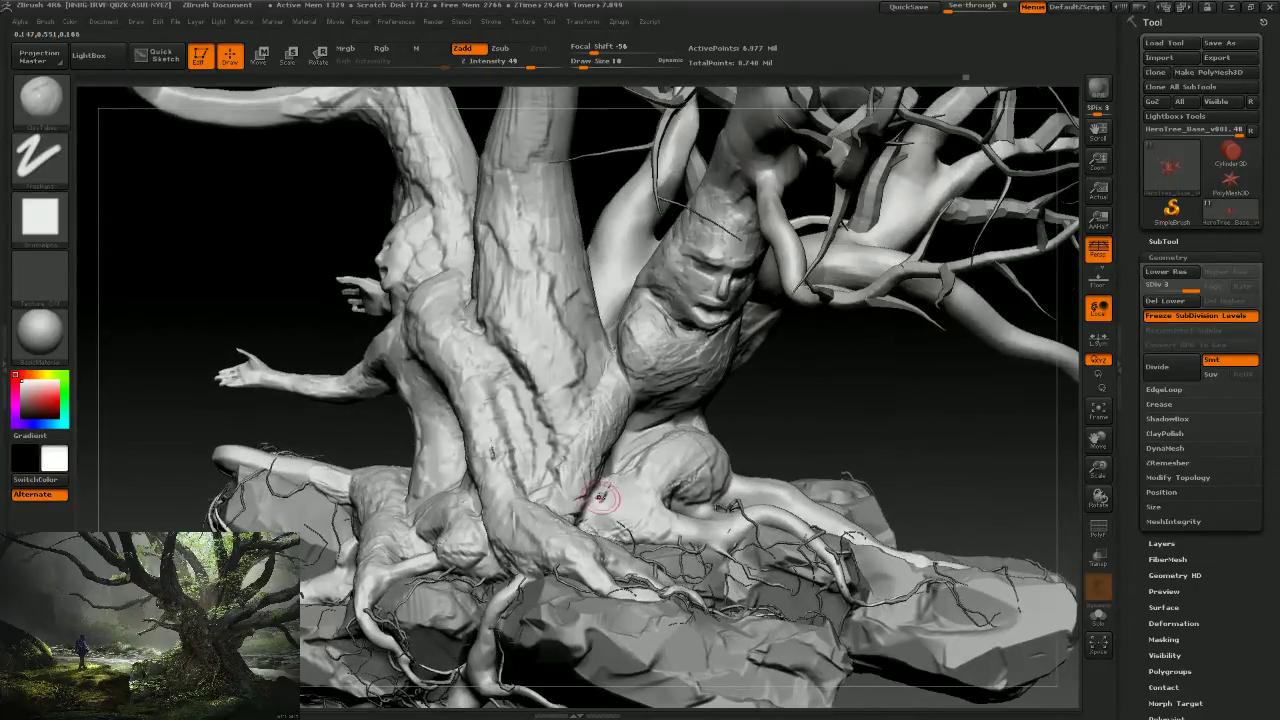
# Smooth the root mound and a patch of the trunk surface.
pyautogui.press('shift')
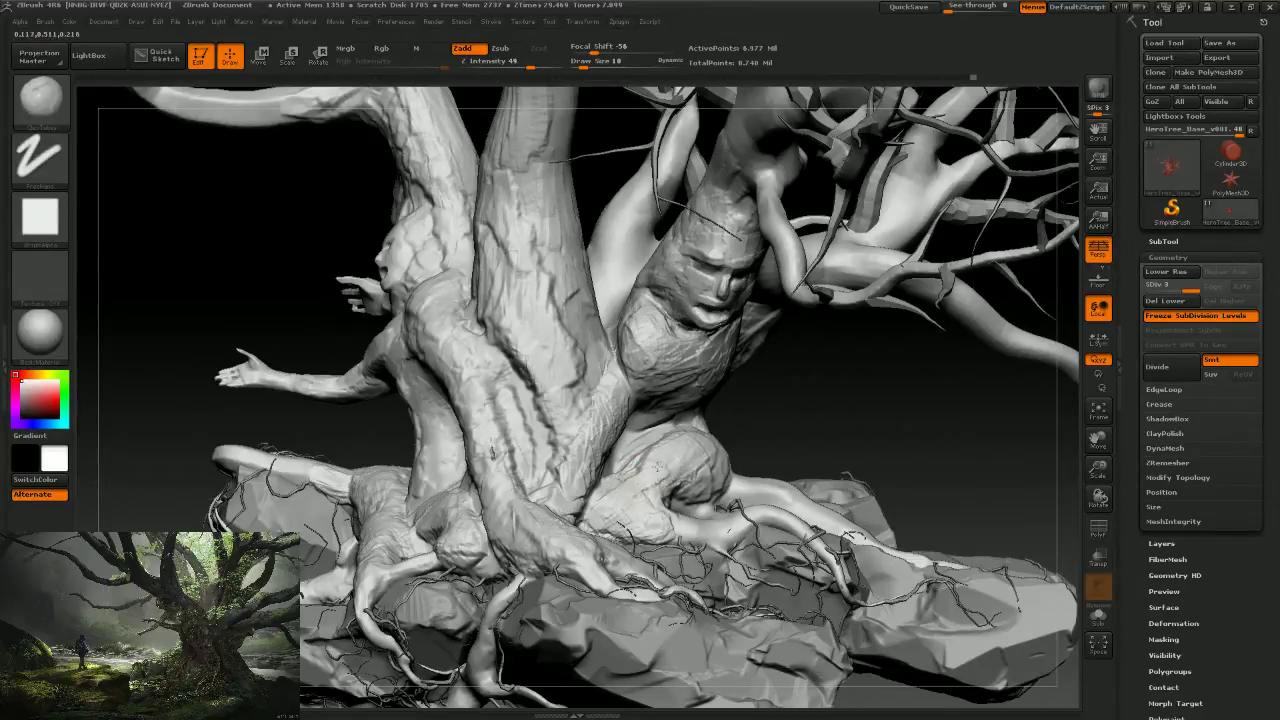
pyautogui.moveTo(675, 443); pyautogui.dragTo(714, 492)
pyautogui.moveTo(834, 423); pyautogui.dragTo(815, 428)
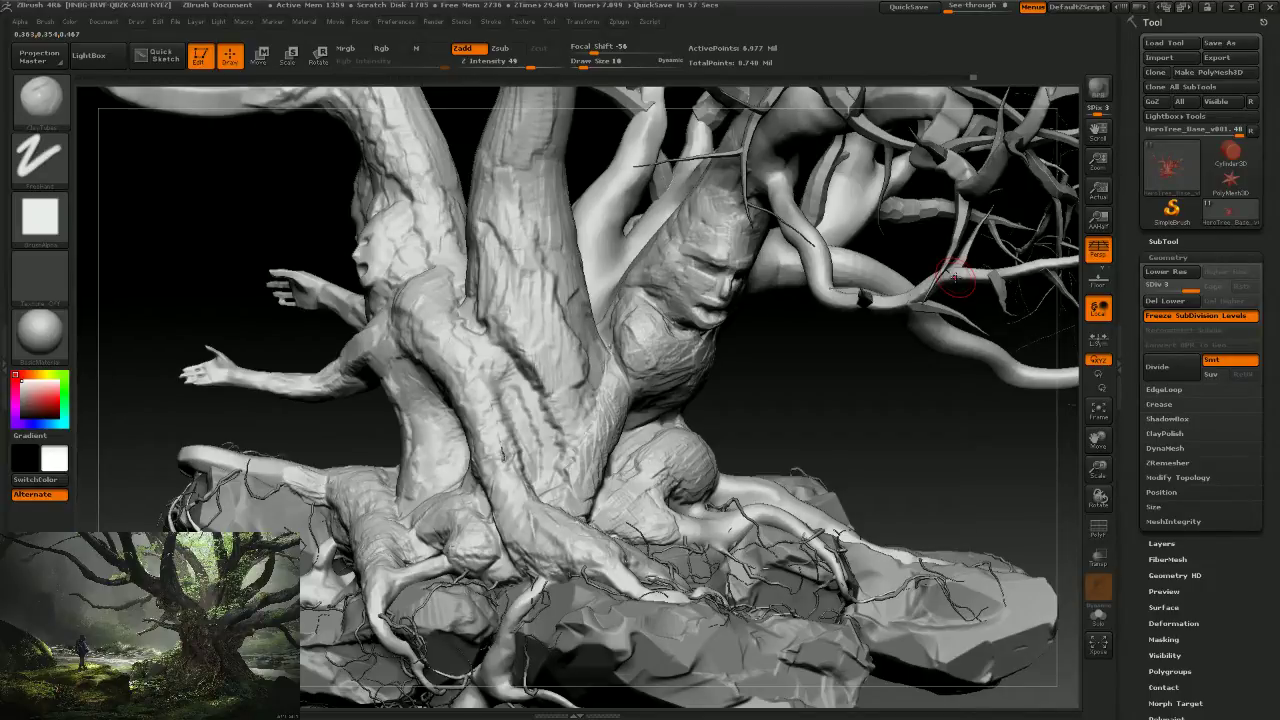
pyautogui.moveTo(778, 424); pyautogui.dragTo(700, 449)
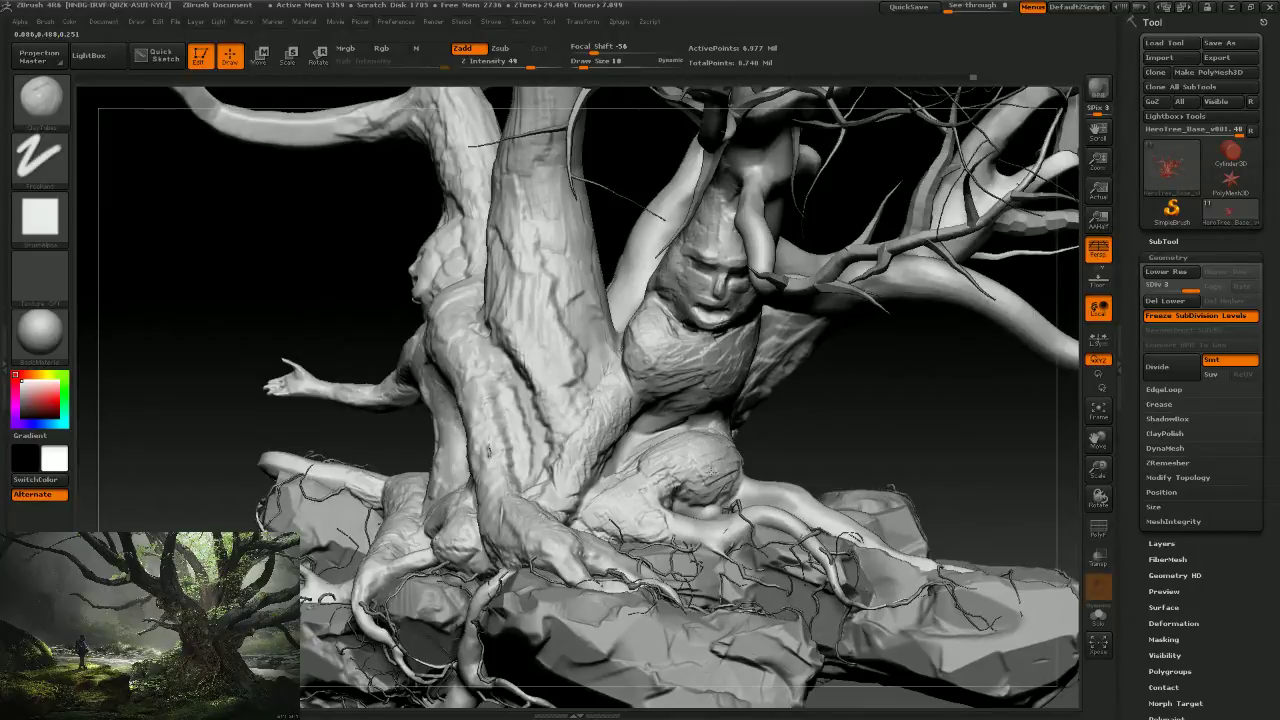
pyautogui.moveTo(829, 450); pyautogui.dragTo(845, 455)
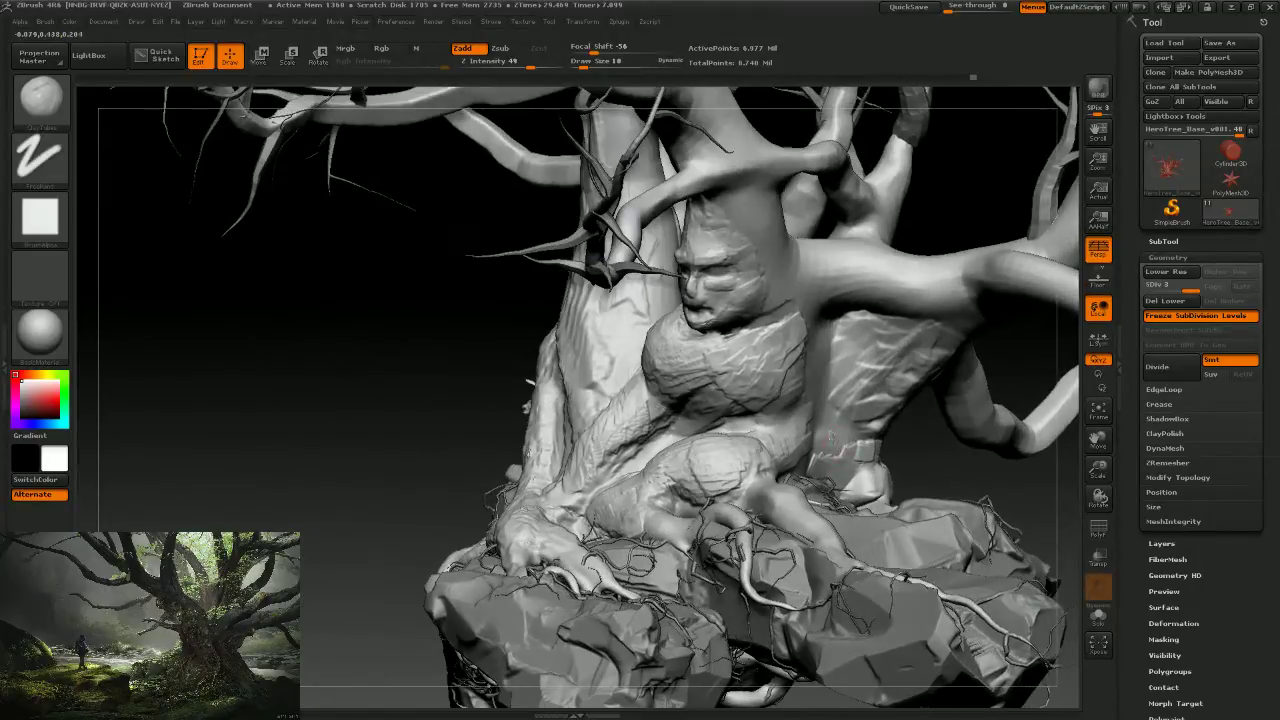
pyautogui.keyDown('shift'); pyautogui.moveTo(866, 432); pyautogui.dragTo(850, 437); pyautogui.keyUp('shift')
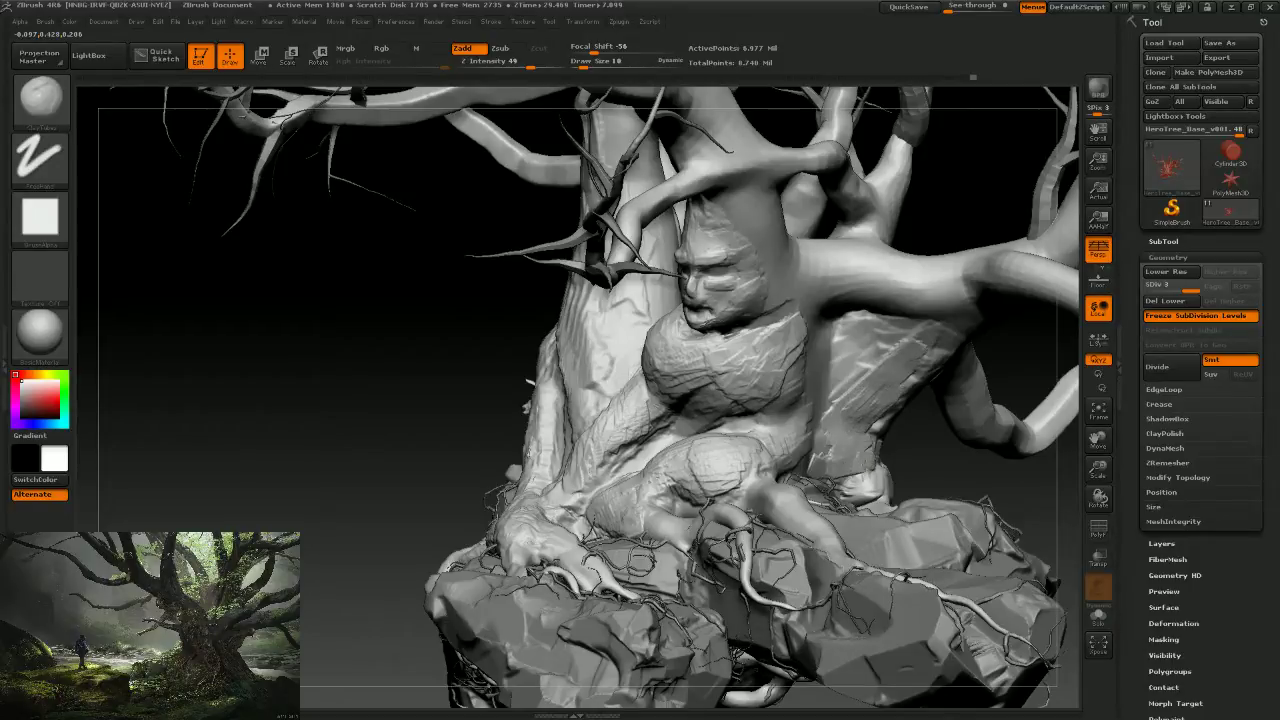
pyautogui.moveTo(936, 466); pyautogui.dragTo(802, 389)
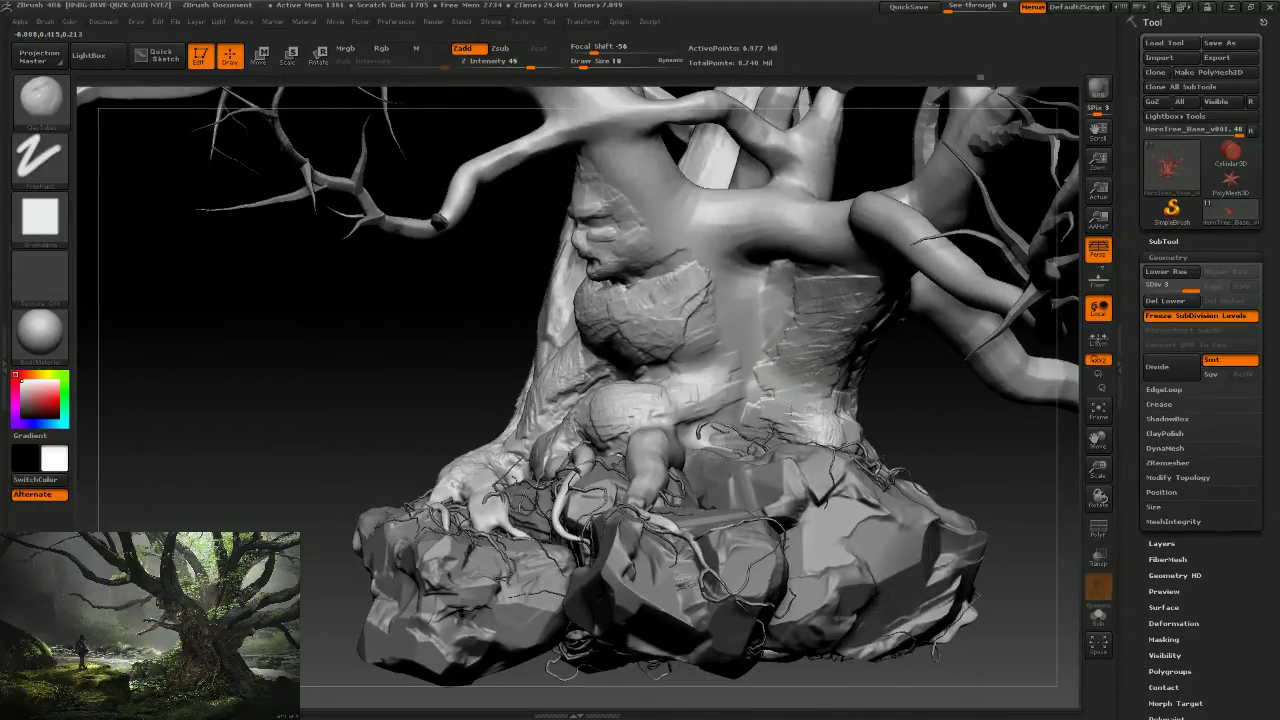
# Sculpt bark detail strokes across the upper and middle trunk.
pyautogui.moveTo(905, 445); pyautogui.dragTo(828, 430)
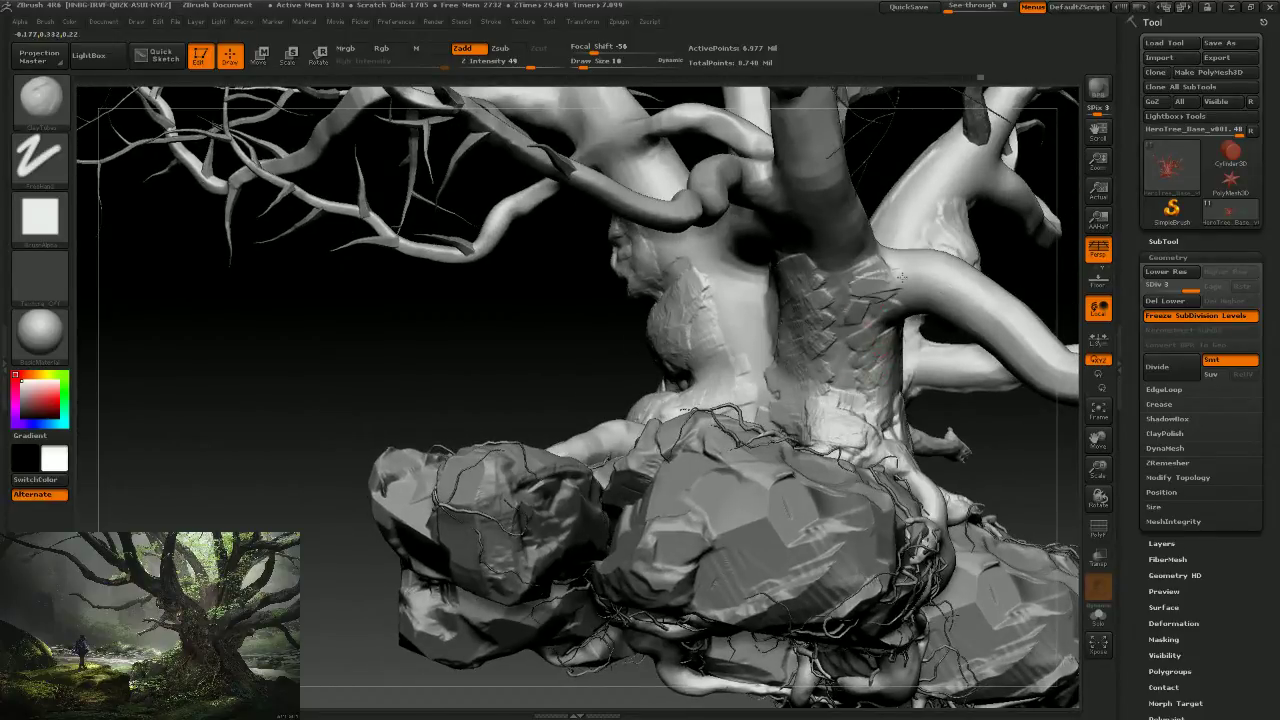
pyautogui.moveTo(855, 268)
pyautogui.mouseDown()
pyautogui.moveTo(905, 290)
pyautogui.moveTo(920, 332)
pyautogui.moveTo(886, 358)
pyautogui.moveTo(890, 400)
pyautogui.mouseUp()
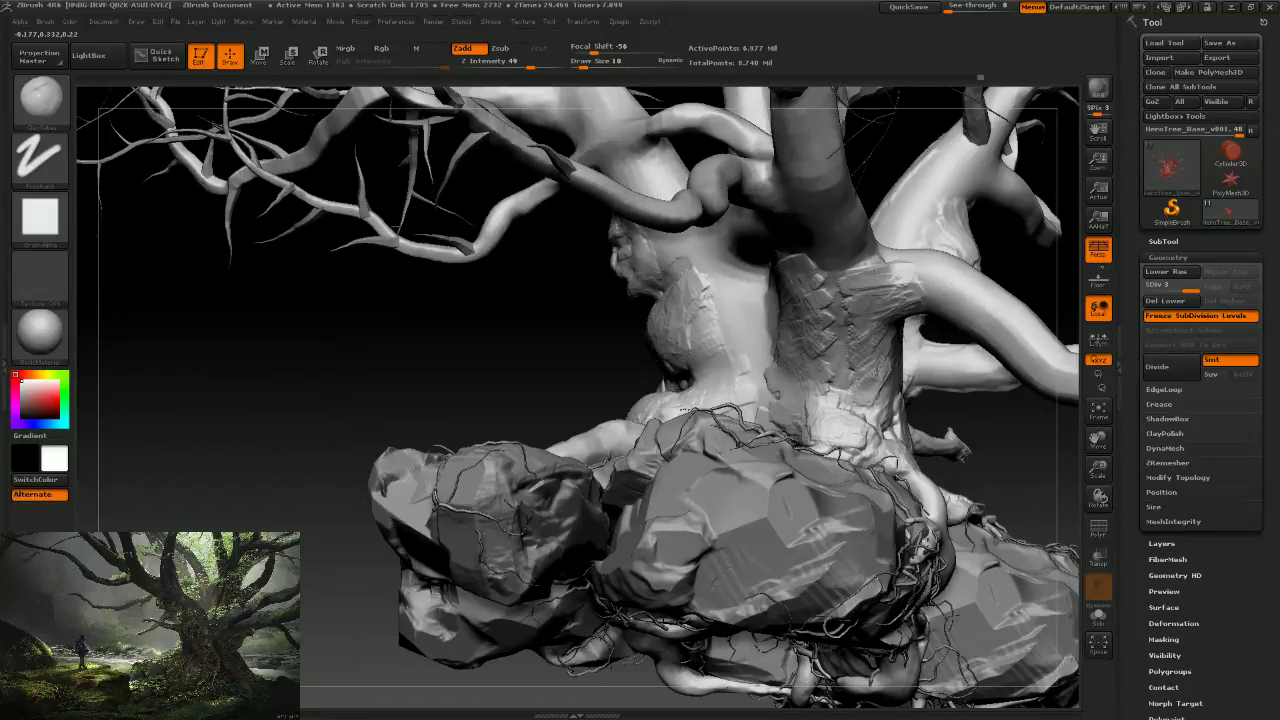
pyautogui.moveTo(868, 292); pyautogui.dragTo(932, 282)
pyautogui.moveTo(806, 358)
pyautogui.mouseDown()
pyautogui.moveTo(825, 388)
pyautogui.moveTo(835, 375)
pyautogui.mouseUp()
pyautogui.moveTo(790, 335); pyautogui.dragTo(840, 355)
pyautogui.moveTo(790, 395); pyautogui.dragTo(830, 420)
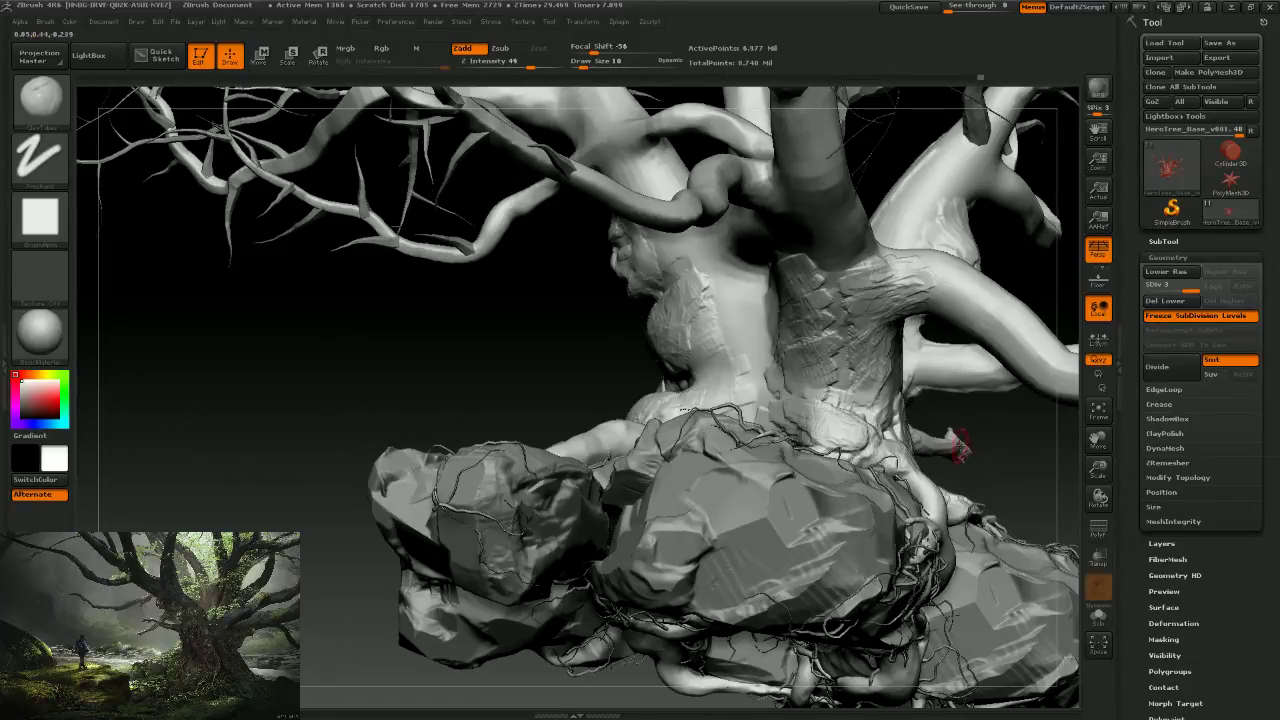
# Carve crease marks and two creases running down the trunk.
pyautogui.moveTo(1018, 447)
pyautogui.mouseDown()
pyautogui.moveTo(800, 295)
pyautogui.moveTo(765, 330)
pyautogui.mouseUp()
pyautogui.moveTo(795, 275)
pyautogui.mouseDown()
pyautogui.moveTo(760, 320)
pyautogui.moveTo(765, 360)
pyautogui.moveTo(785, 372)
pyautogui.moveTo(850, 268)
pyautogui.mouseUp()
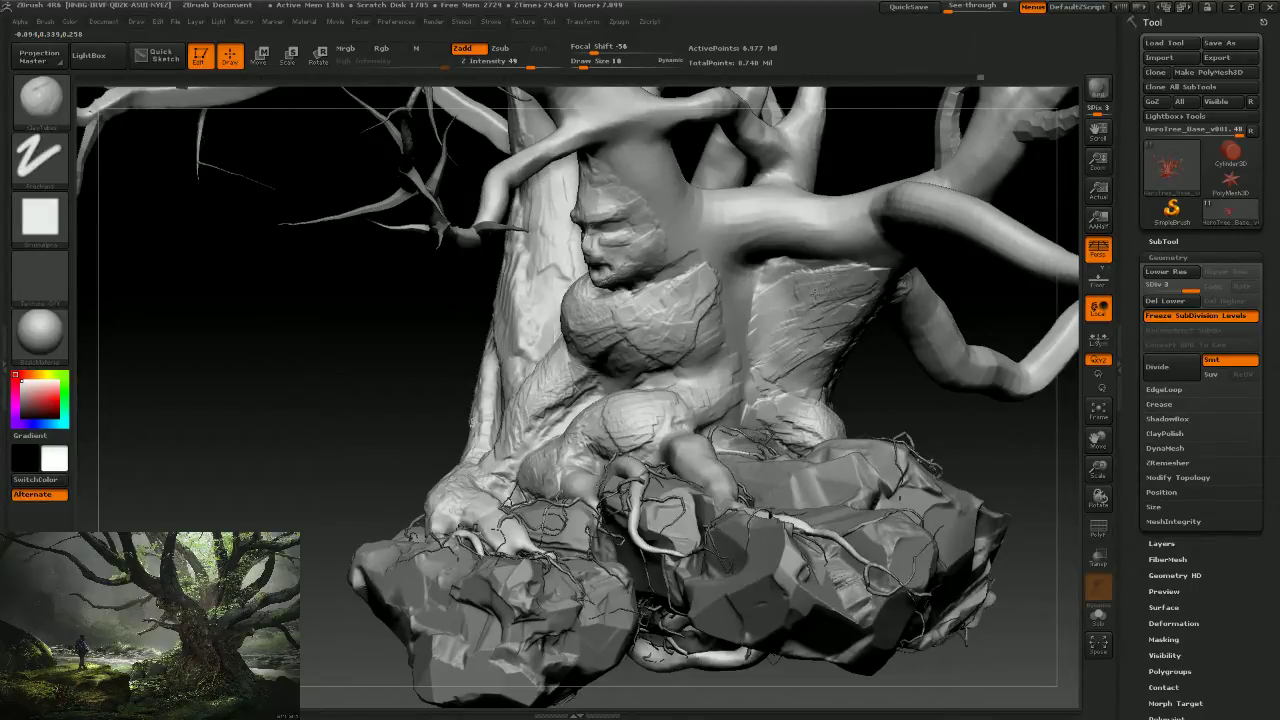
pyautogui.moveTo(945, 409)
pyautogui.mouseDown()
pyautogui.moveTo(719, 285)
pyautogui.moveTo(700, 300)
pyautogui.moveTo(700, 325)
pyautogui.moveTo(729, 310)
pyautogui.mouseUp()
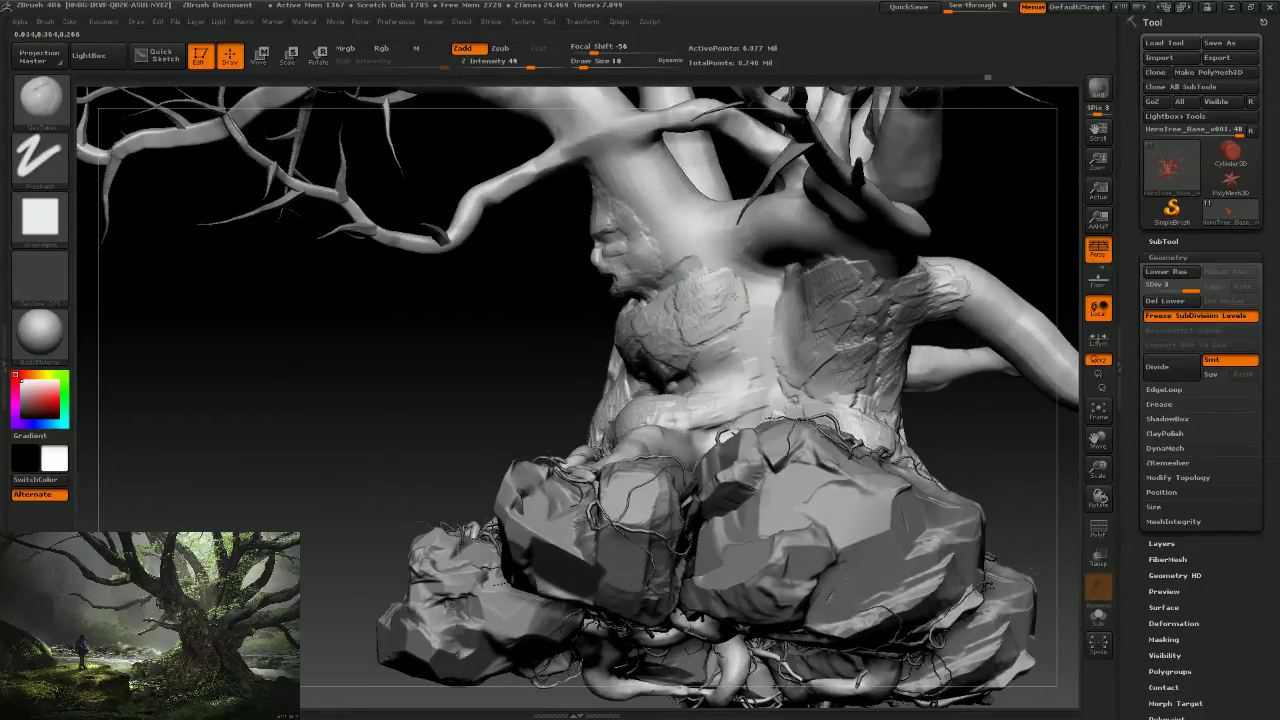
pyautogui.moveTo(765, 225); pyautogui.dragTo(705, 275)
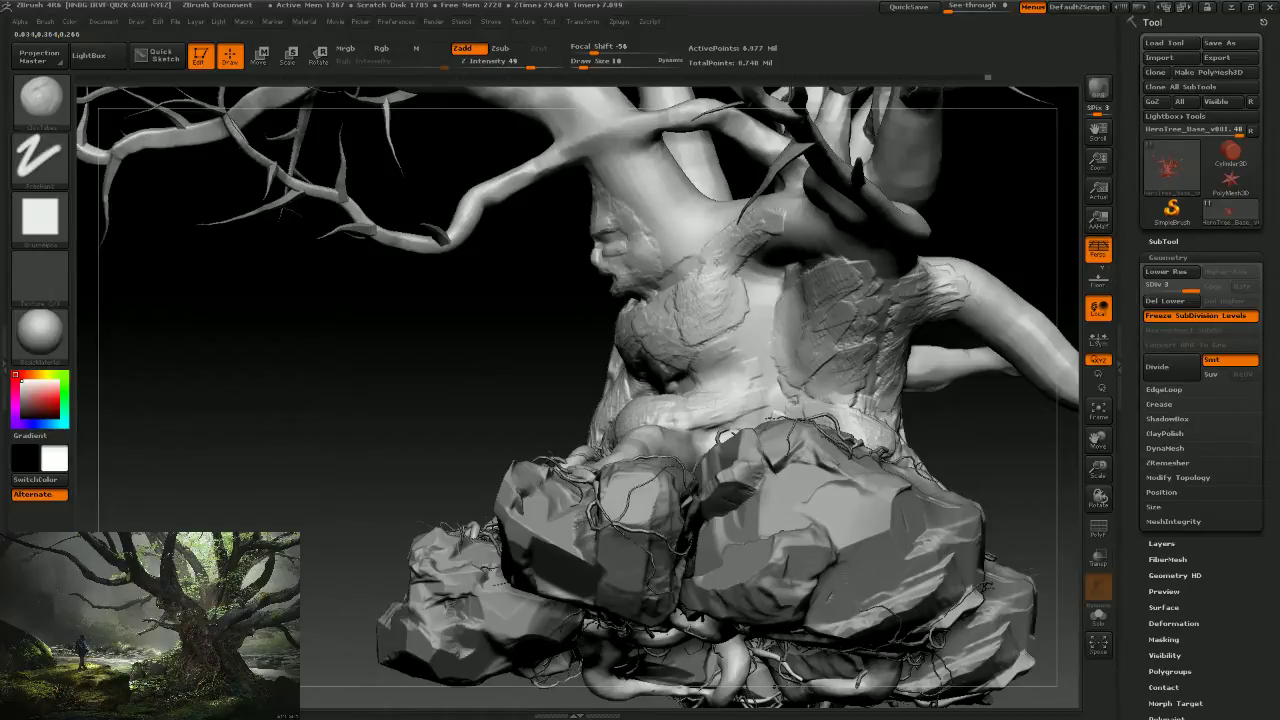
pyautogui.moveTo(765, 234); pyautogui.dragTo(710, 342)
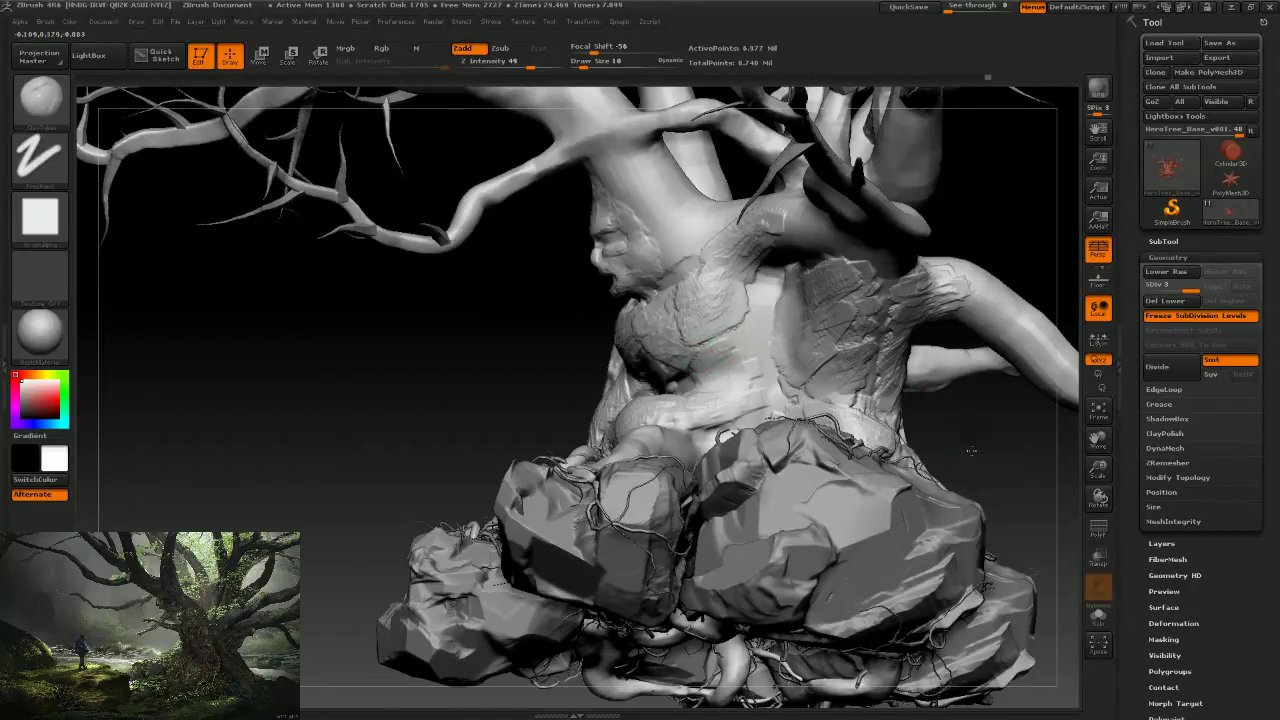
# Carve cracks across and down the branch.
pyautogui.moveTo(920, 397)
pyautogui.mouseDown()
pyautogui.moveTo(757, 249)
pyautogui.moveTo(660, 312)
pyautogui.mouseUp()
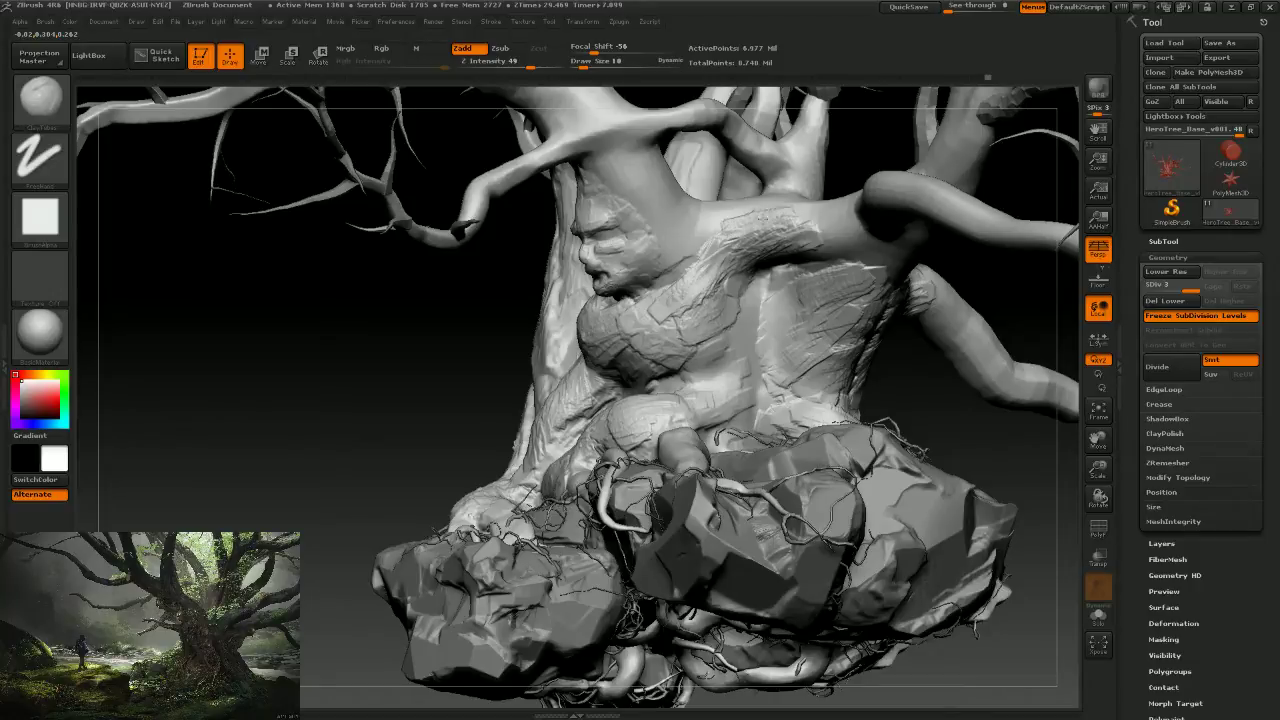
pyautogui.moveTo(778, 210)
pyautogui.mouseDown(button='right')
pyautogui.moveTo(788, 215)
pyautogui.moveTo(777, 207)
pyautogui.mouseUp(button='right')
pyautogui.rightClick(777, 207)
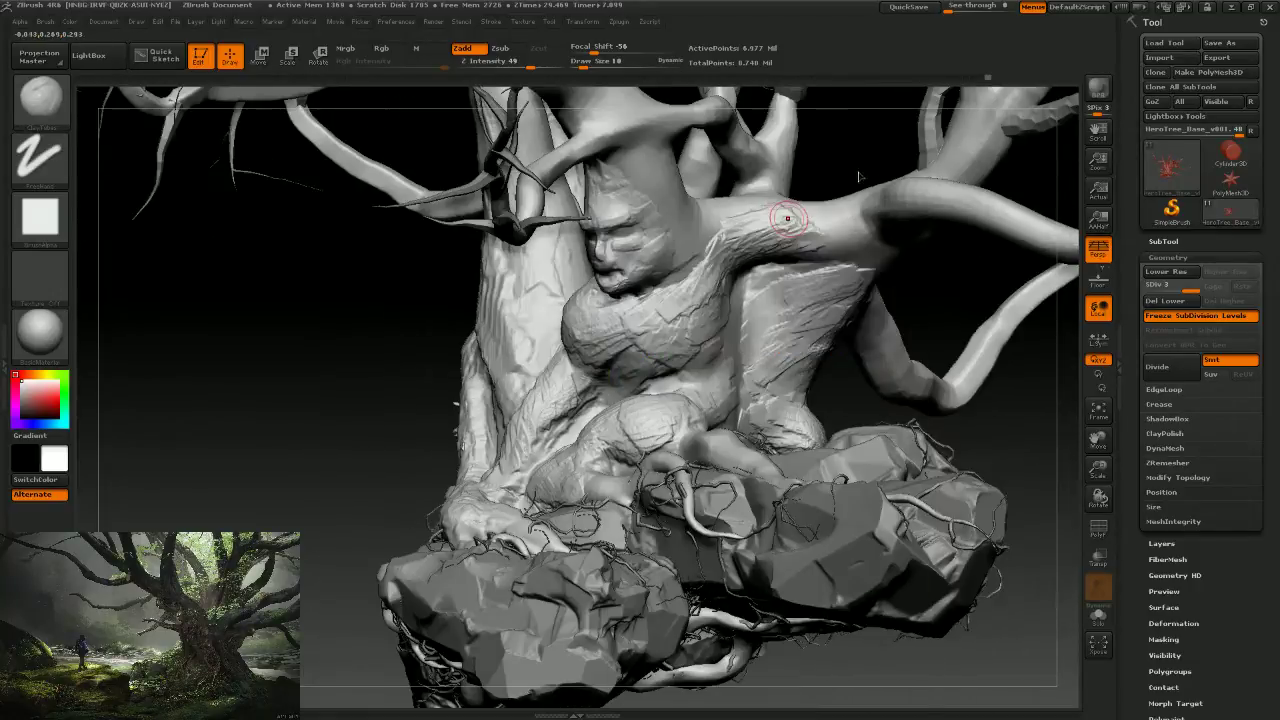
pyautogui.moveTo(777, 207); pyautogui.dragTo(832, 248)
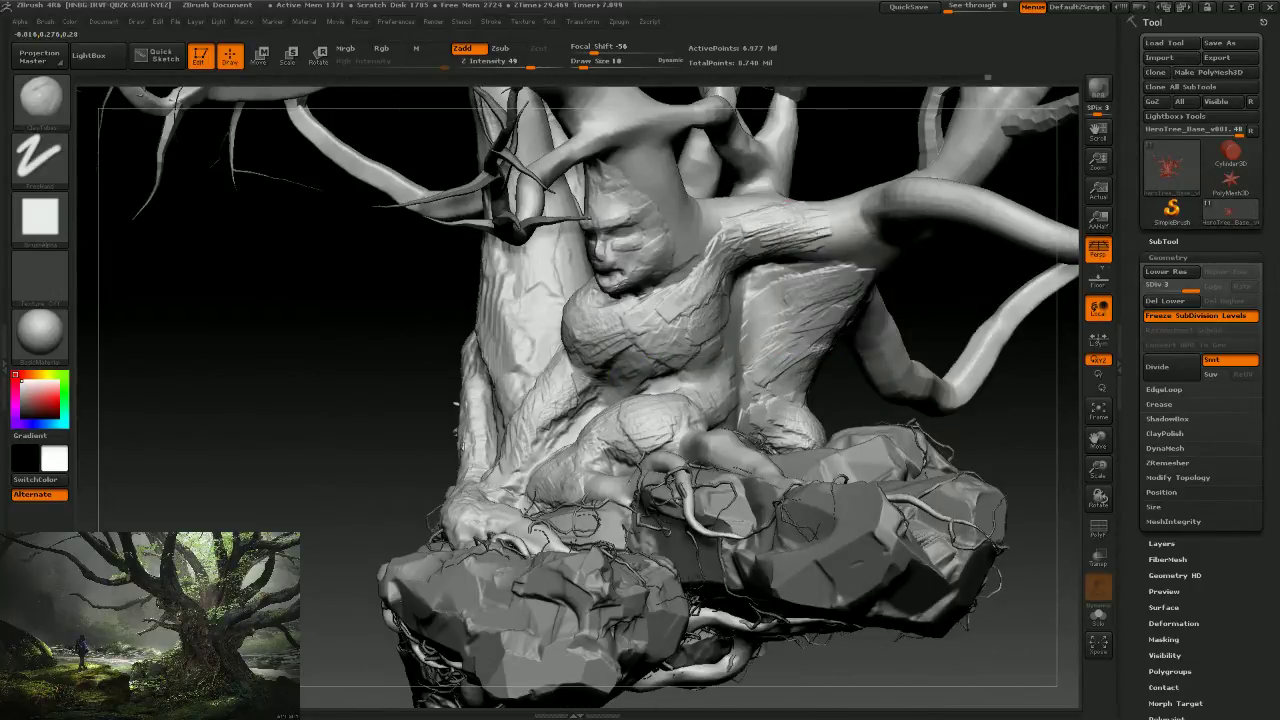
pyautogui.moveTo(740, 212); pyautogui.dragTo(679, 292)
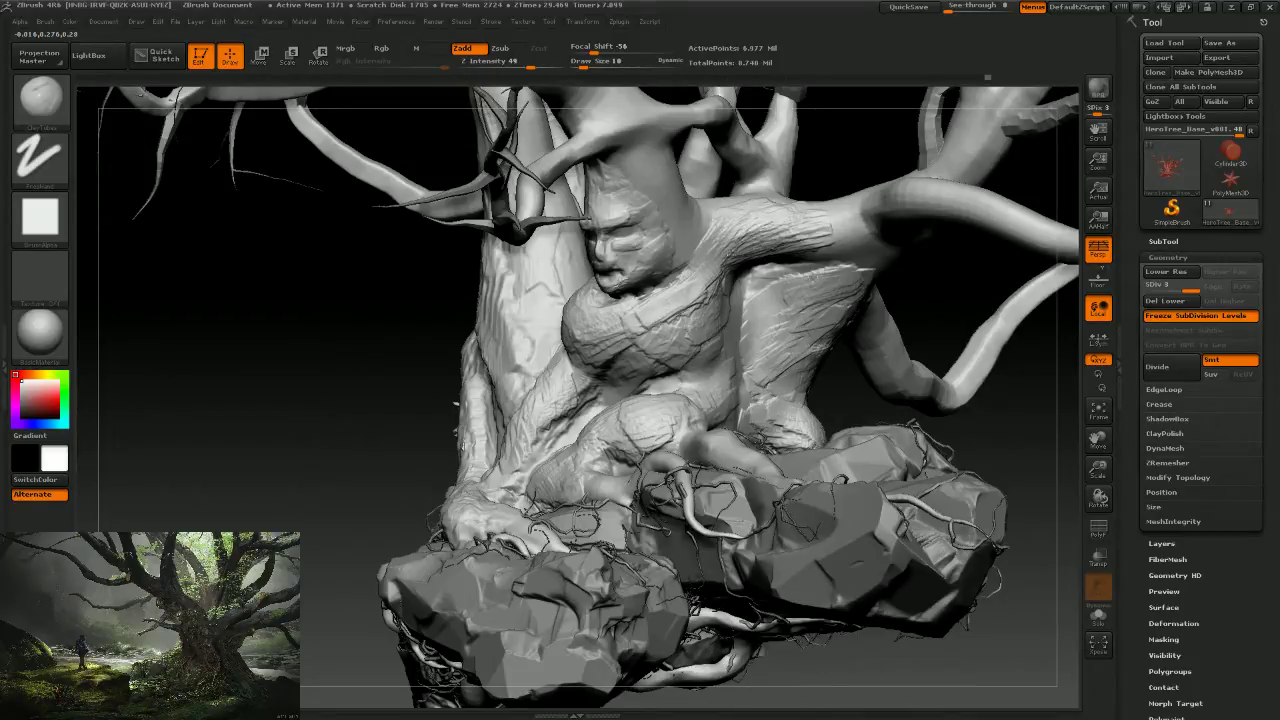
pyautogui.moveTo(928, 305)
pyautogui.mouseDown()
pyautogui.moveTo(812, 242)
pyautogui.moveTo(722, 284)
pyautogui.mouseUp()
# Enlarge the brush to 14 and carve cracks where the branch forks and meets the trunk.
pyautogui.press(']')
pyautogui.moveTo(801, 236)
pyautogui.mouseDown()
pyautogui.moveTo(809, 250)
pyautogui.moveTo(705, 288)
pyautogui.moveTo(690, 312)
pyautogui.mouseUp()
pyautogui.moveTo(710, 222); pyautogui.dragTo(770, 206)
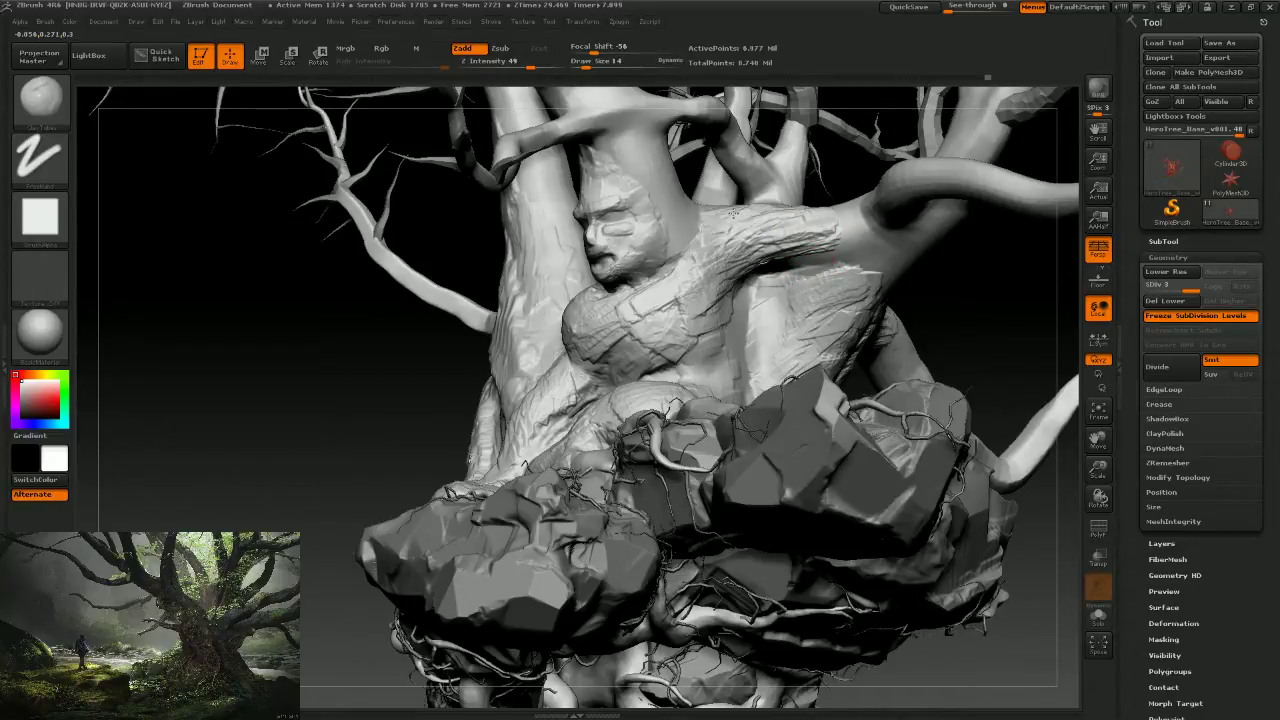
pyautogui.moveTo(940, 270)
pyautogui.mouseDown()
pyautogui.moveTo(748, 230)
pyautogui.moveTo(820, 216)
pyautogui.mouseUp()
pyautogui.moveTo(745, 230); pyautogui.dragTo(781, 208)
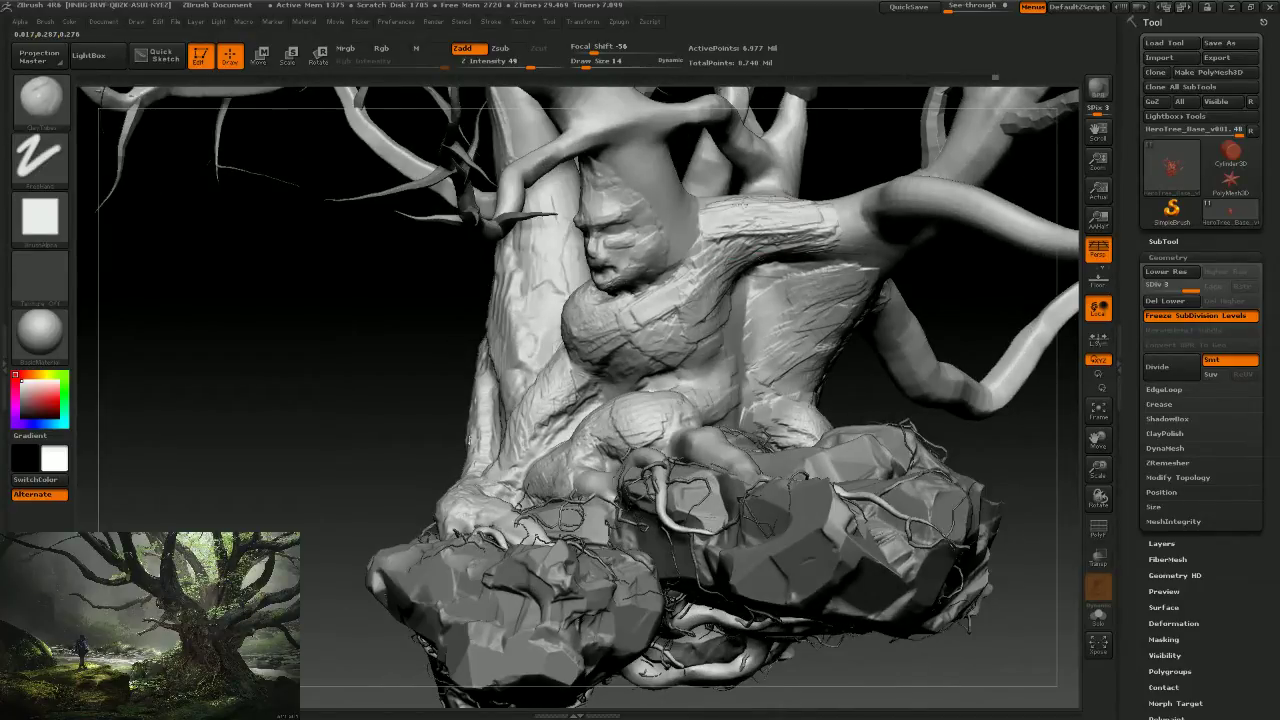
# Add a faint crack and several more cracks down the trunk.
pyautogui.moveTo(898, 262); pyautogui.dragTo(718, 318)
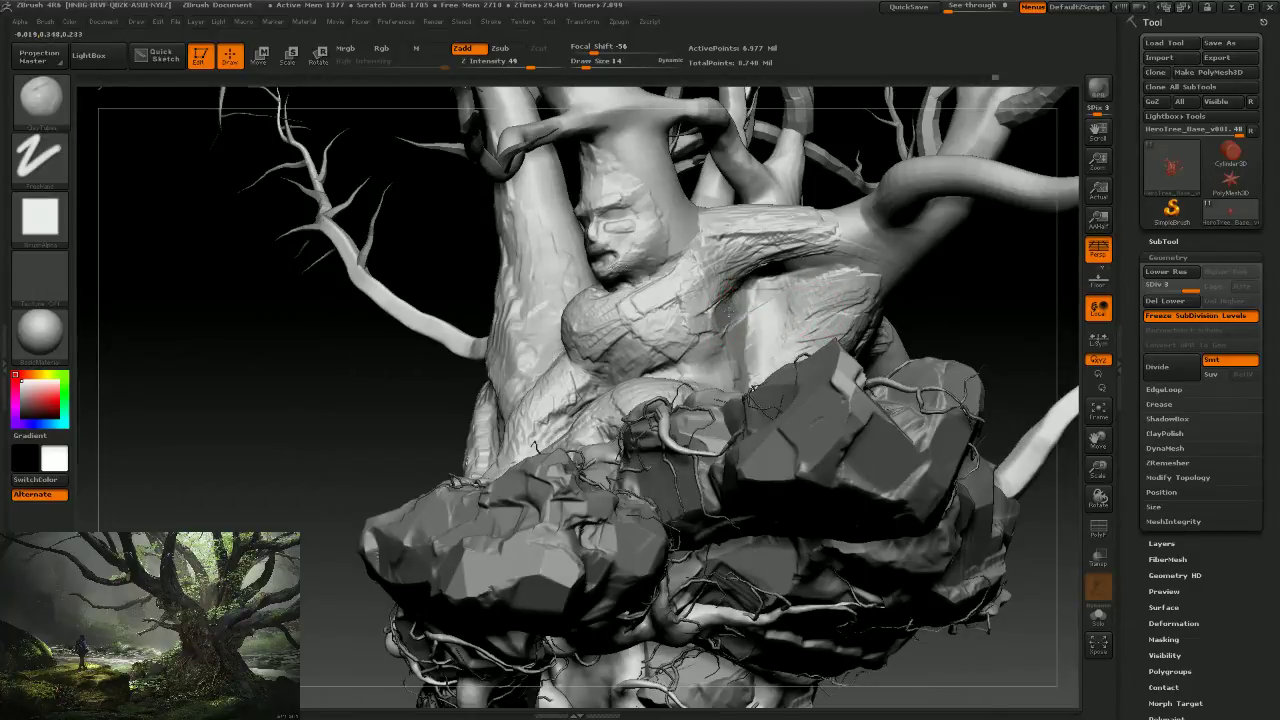
pyautogui.moveTo(728, 318); pyautogui.dragTo(732, 360)
pyautogui.moveTo(975, 305)
pyautogui.mouseDown()
pyautogui.moveTo(740, 343)
pyautogui.moveTo(745, 402)
pyautogui.mouseUp()
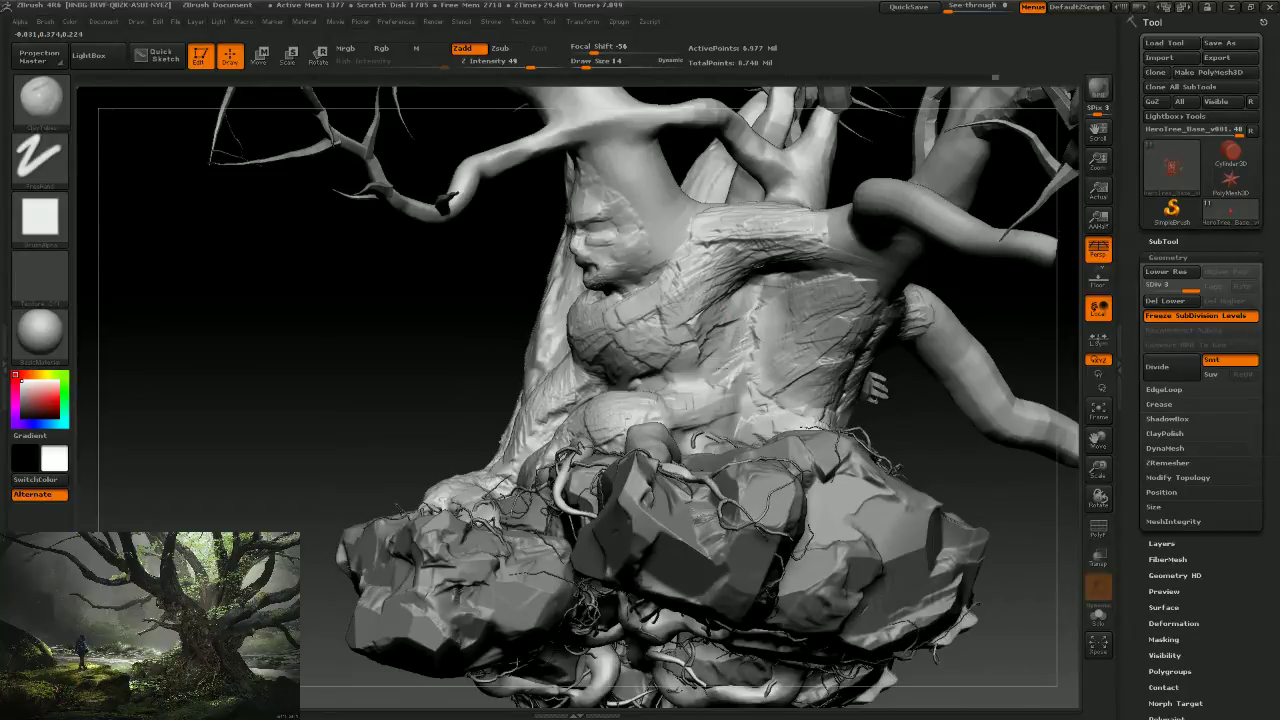
pyautogui.moveTo(758, 300)
pyautogui.mouseDown()
pyautogui.moveTo(770, 342)
pyautogui.moveTo(820, 310)
pyautogui.moveTo(850, 335)
pyautogui.moveTo(797, 338)
pyautogui.moveTo(818, 309)
pyautogui.moveTo(784, 416)
pyautogui.moveTo(825, 400)
pyautogui.mouseUp()
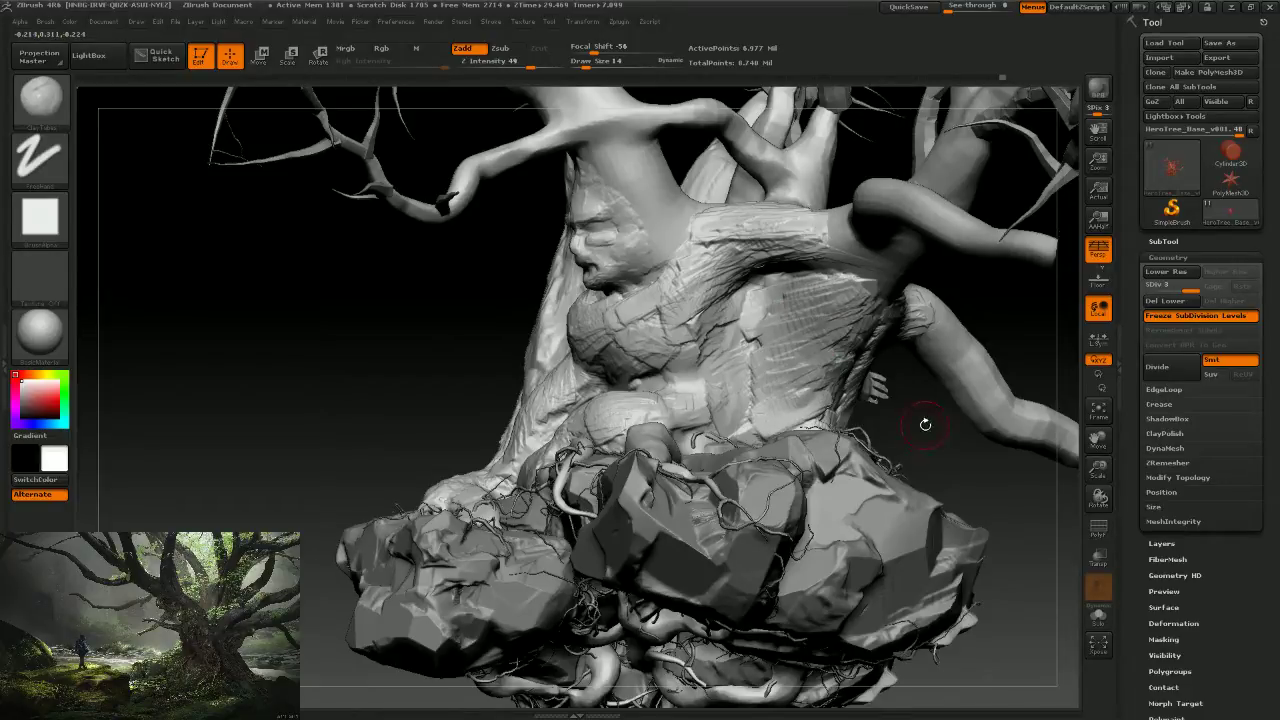
pyautogui.moveTo(927, 431); pyautogui.dragTo(755, 410)
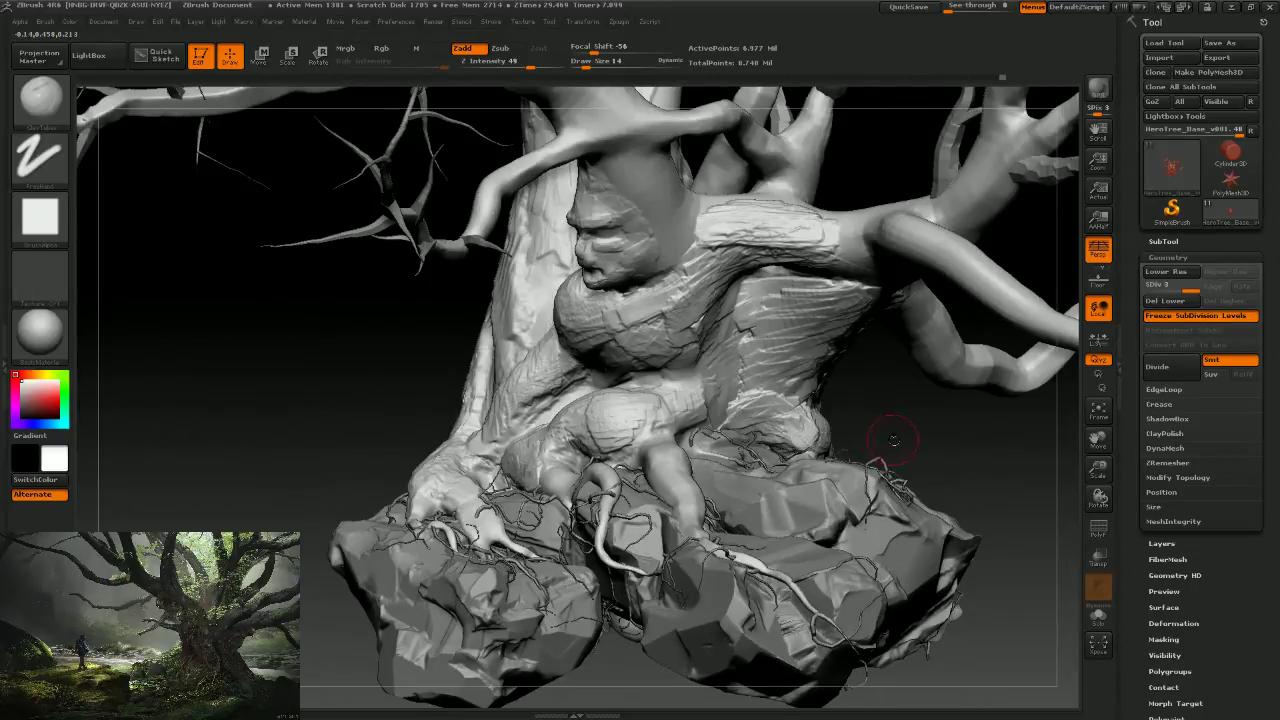
pyautogui.moveTo(895, 440)
pyautogui.mouseDown()
pyautogui.moveTo(770, 372)
pyautogui.moveTo(672, 400)
pyautogui.mouseUp()
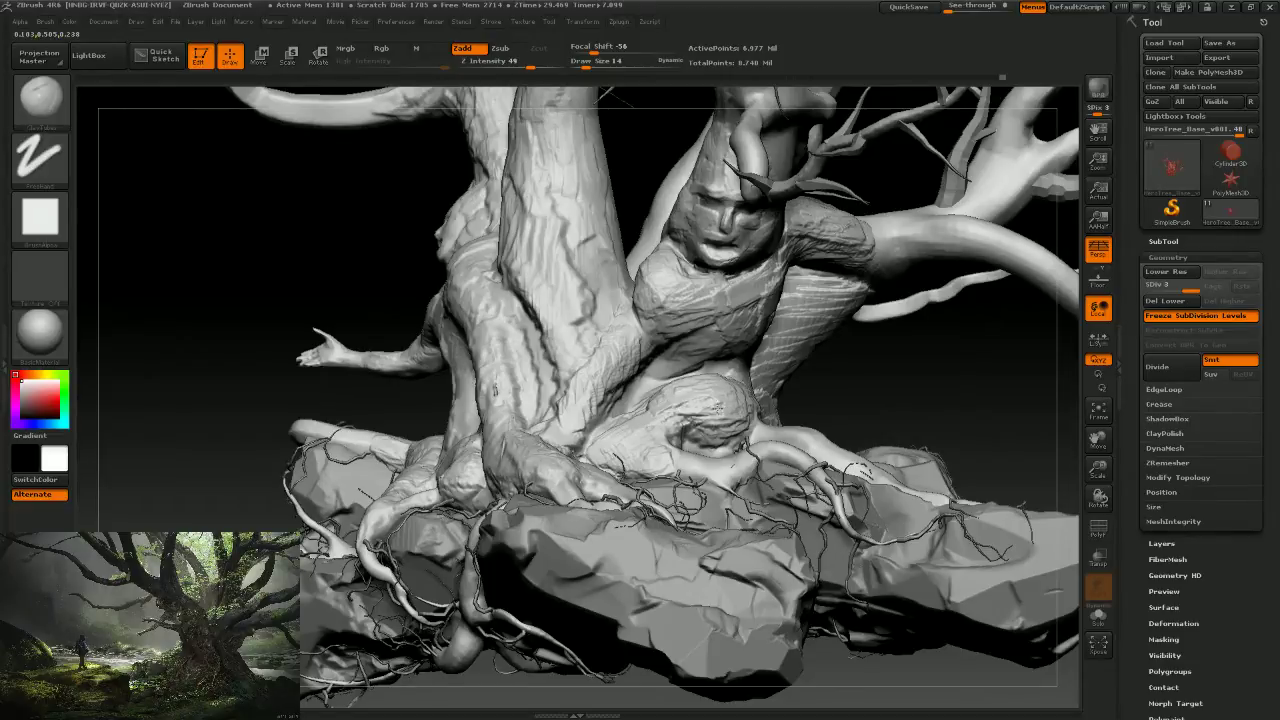
pyautogui.moveTo(921, 413)
pyautogui.mouseDown()
pyautogui.moveTo(577, 239)
pyautogui.moveTo(517, 267)
pyautogui.mouseUp()
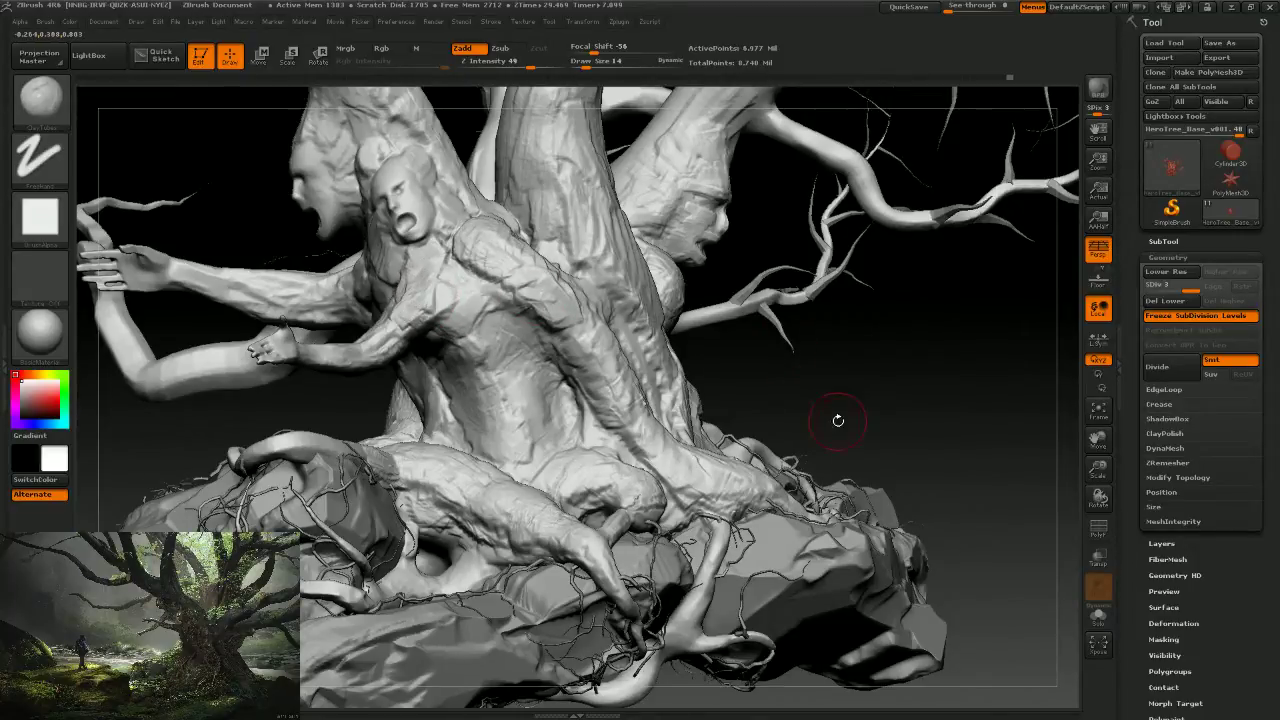
# Adjust the brush size and sculpt texture onto the chest beside the face.
pyautogui.moveTo(837, 423)
pyautogui.mouseDown()
pyautogui.moveTo(820, 430)
pyautogui.moveTo(390, 297)
pyautogui.moveTo(398, 342)
pyautogui.mouseUp()
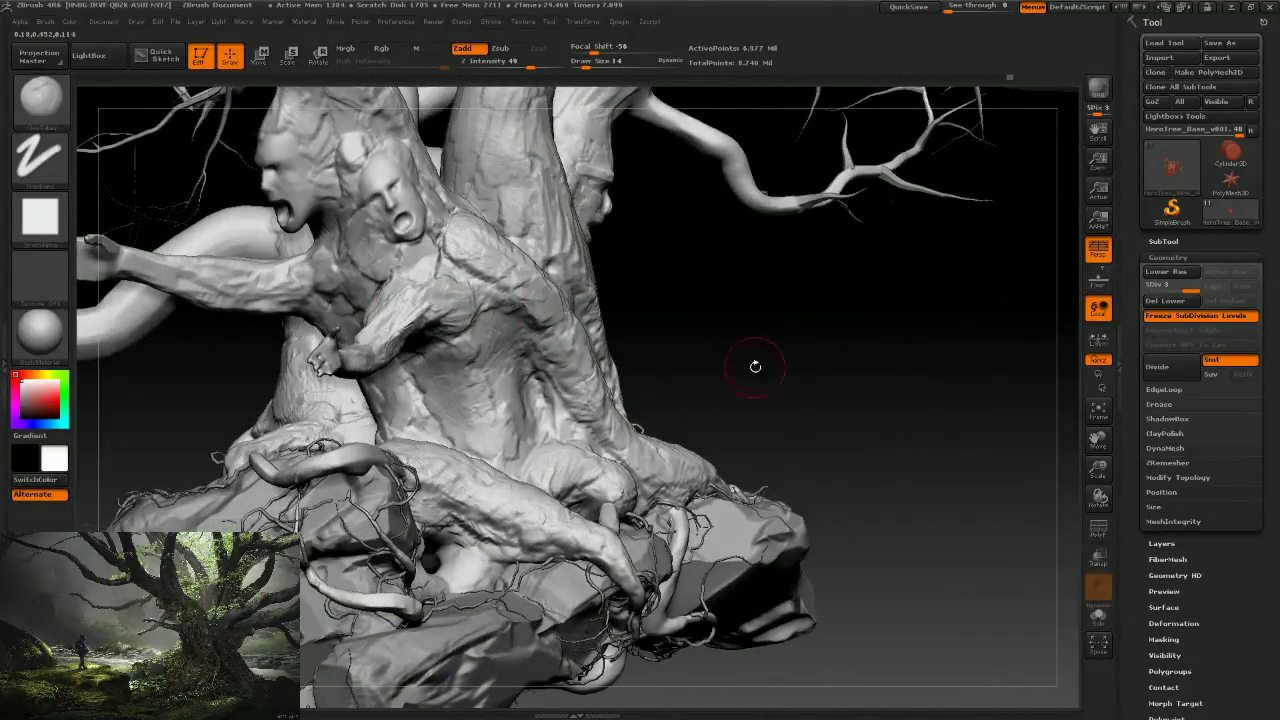
pyautogui.moveTo(780, 395)
pyautogui.mouseDown()
pyautogui.moveTo(756, 398)
pyautogui.moveTo(859, 420)
pyautogui.moveTo(855, 381)
pyautogui.mouseUp()
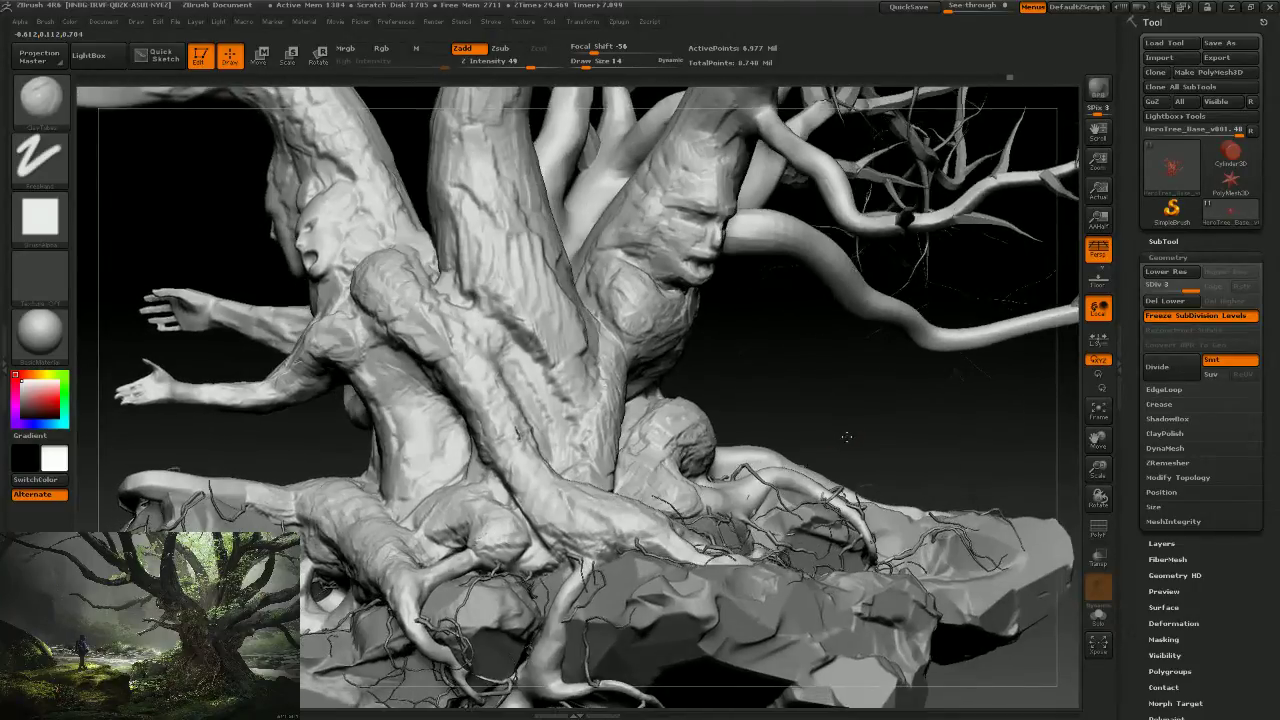
pyautogui.moveTo(864, 426); pyautogui.dragTo(811, 349)
pyautogui.press('s')
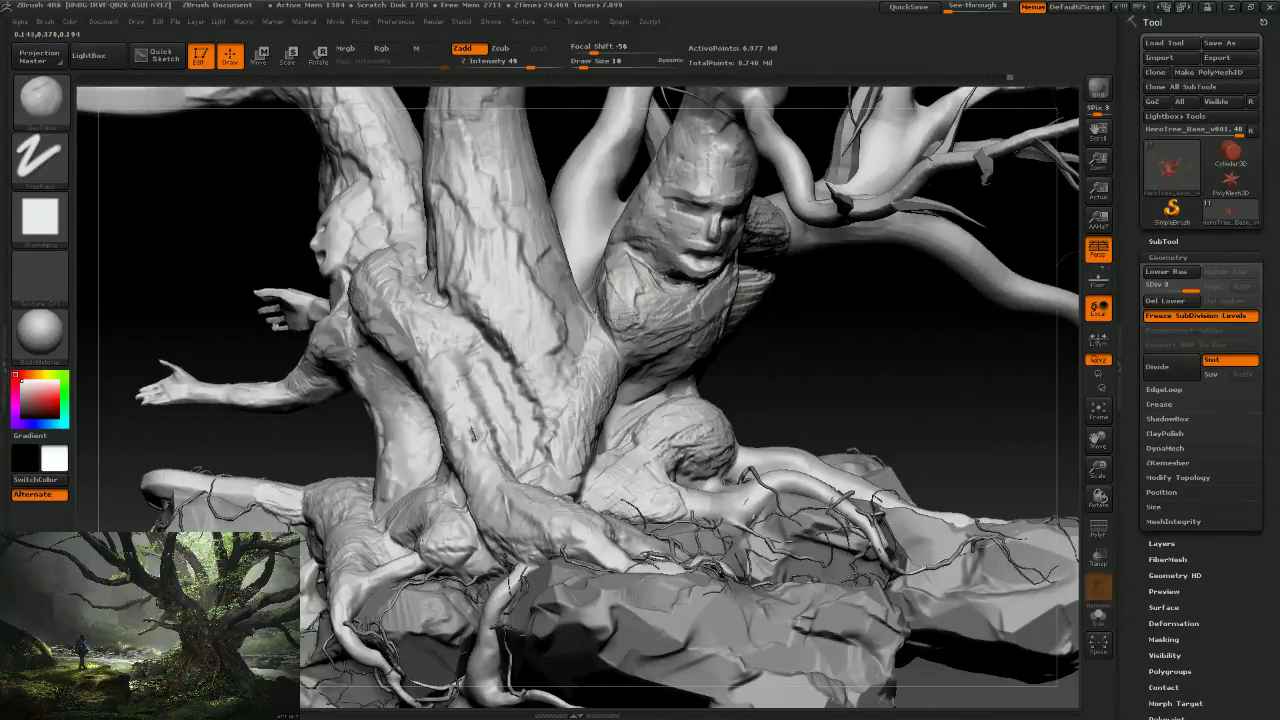
pyautogui.moveTo(618, 305); pyautogui.dragTo(656, 300)
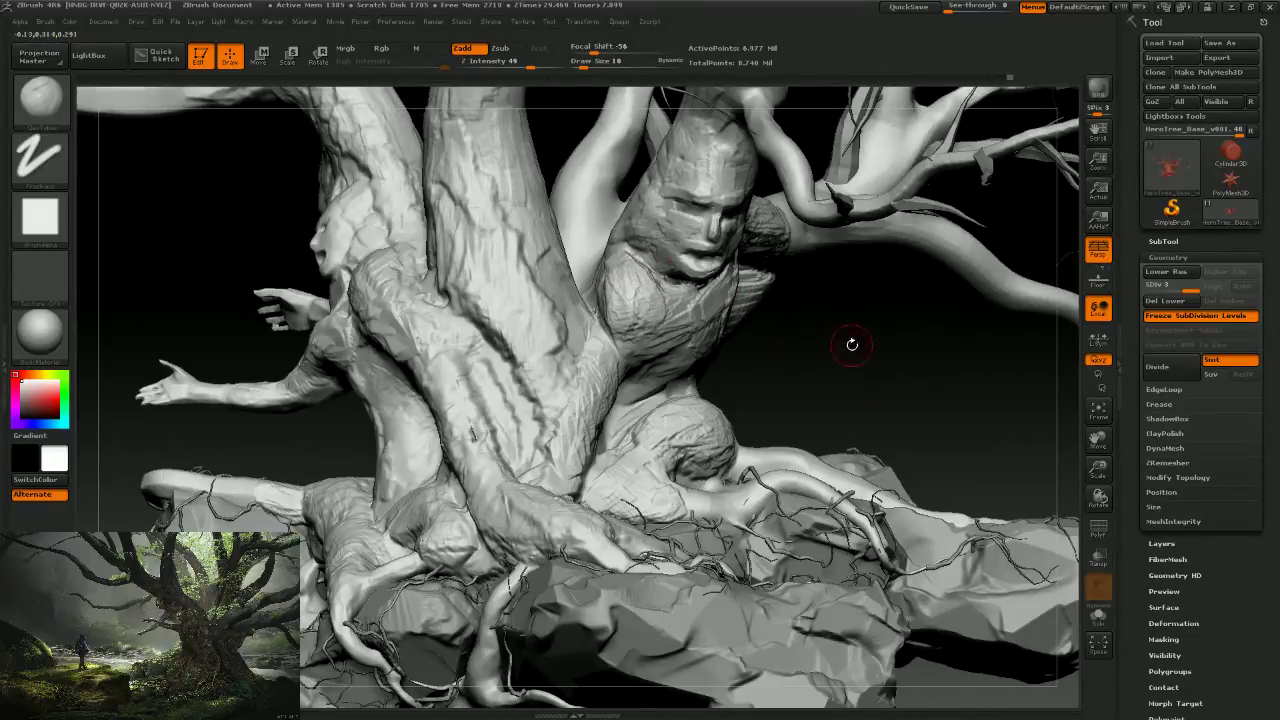
# Carve a crease up the trunk and faint creases along the trunk and root.
pyautogui.moveTo(868, 420)
pyautogui.mouseDown()
pyautogui.moveTo(866, 398)
pyautogui.moveTo(491, 223)
pyautogui.moveTo(478, 270)
pyautogui.moveTo(526, 348)
pyautogui.mouseUp()
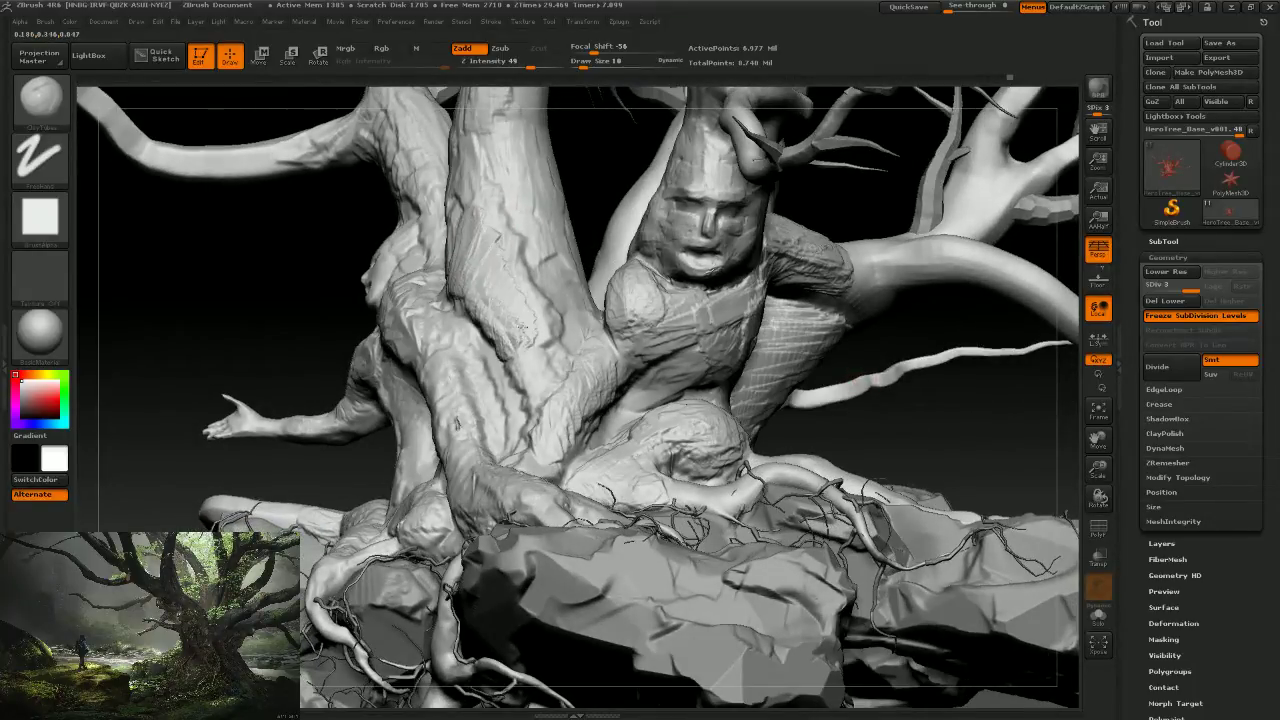
pyautogui.moveTo(521, 286); pyautogui.dragTo(468, 150)
pyautogui.moveTo(811, 412)
pyautogui.mouseDown()
pyautogui.moveTo(914, 442)
pyautogui.moveTo(586, 309)
pyautogui.mouseUp()
pyautogui.moveTo(550, 362); pyautogui.dragTo(600, 390)
pyautogui.moveTo(757, 457)
pyautogui.mouseDown()
pyautogui.moveTo(775, 450)
pyautogui.moveTo(755, 462)
pyautogui.mouseUp()
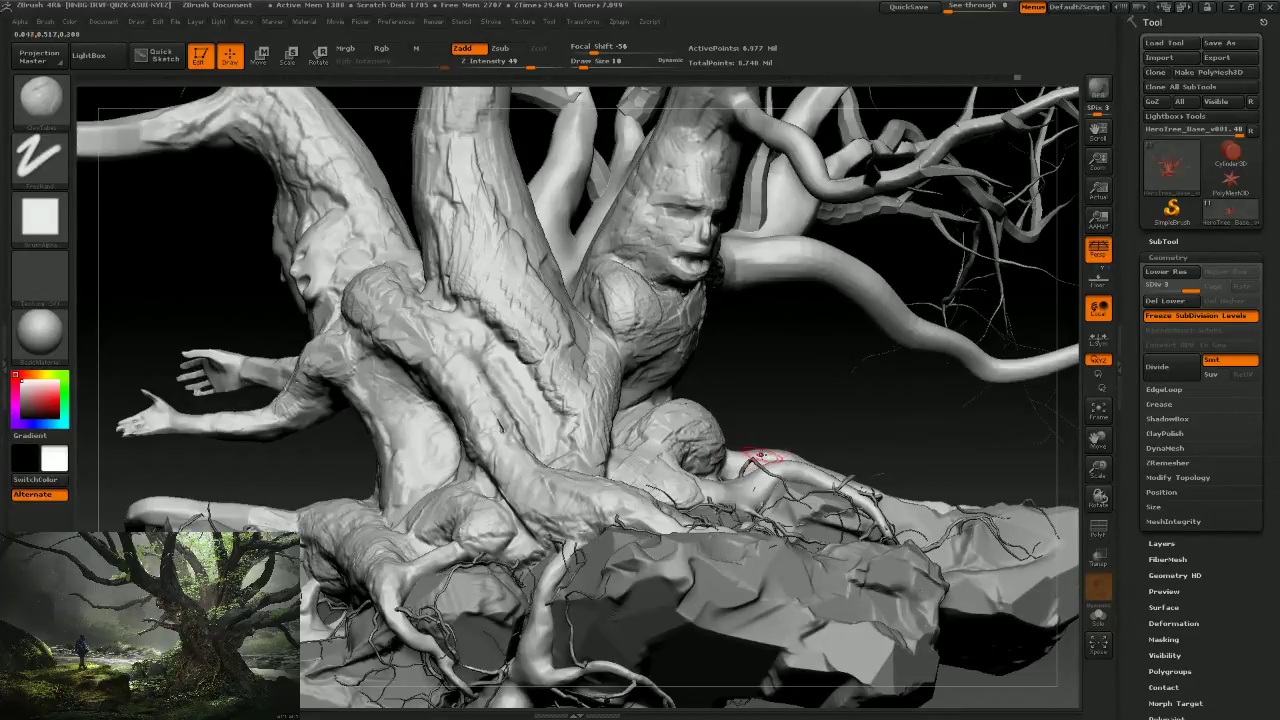
pyautogui.moveTo(793, 401)
pyautogui.mouseDown()
pyautogui.moveTo(797, 416)
pyautogui.moveTo(486, 429)
pyautogui.mouseUp()
pyautogui.press('shift')
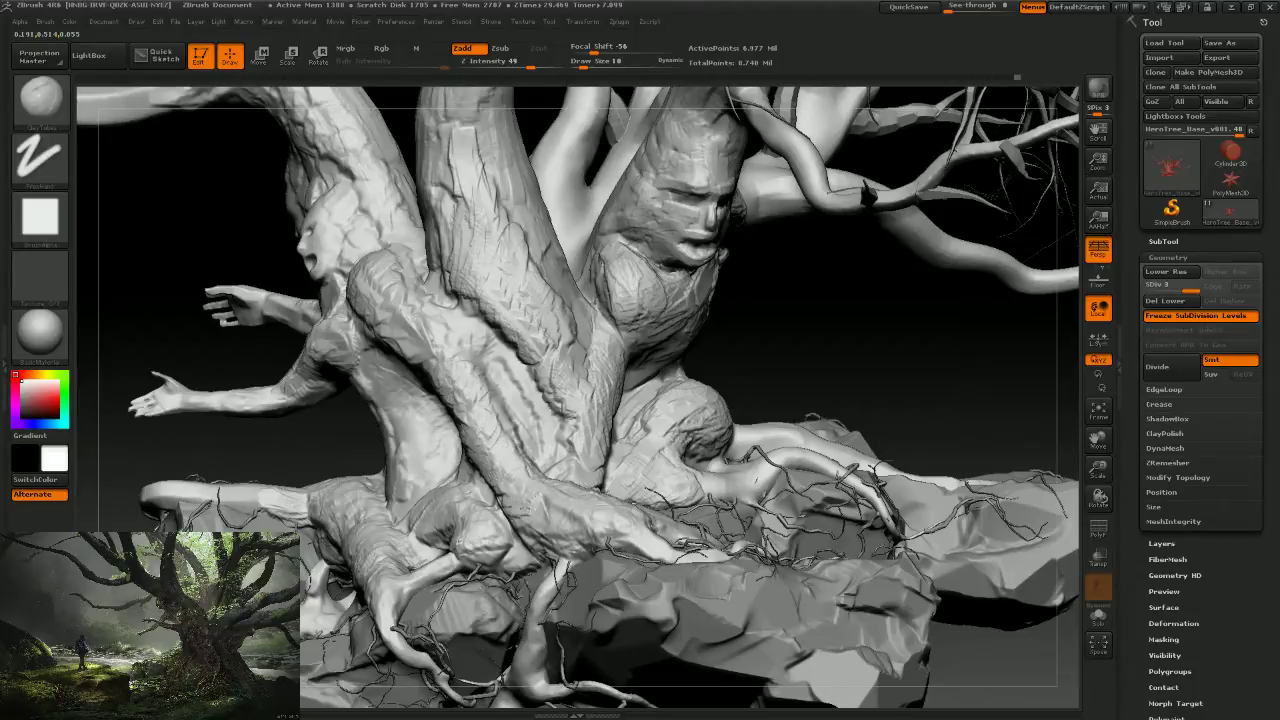
pyautogui.moveTo(841, 385)
pyautogui.mouseDown()
pyautogui.moveTo(851, 374)
pyautogui.moveTo(771, 384)
pyautogui.moveTo(793, 413)
pyautogui.mouseUp()
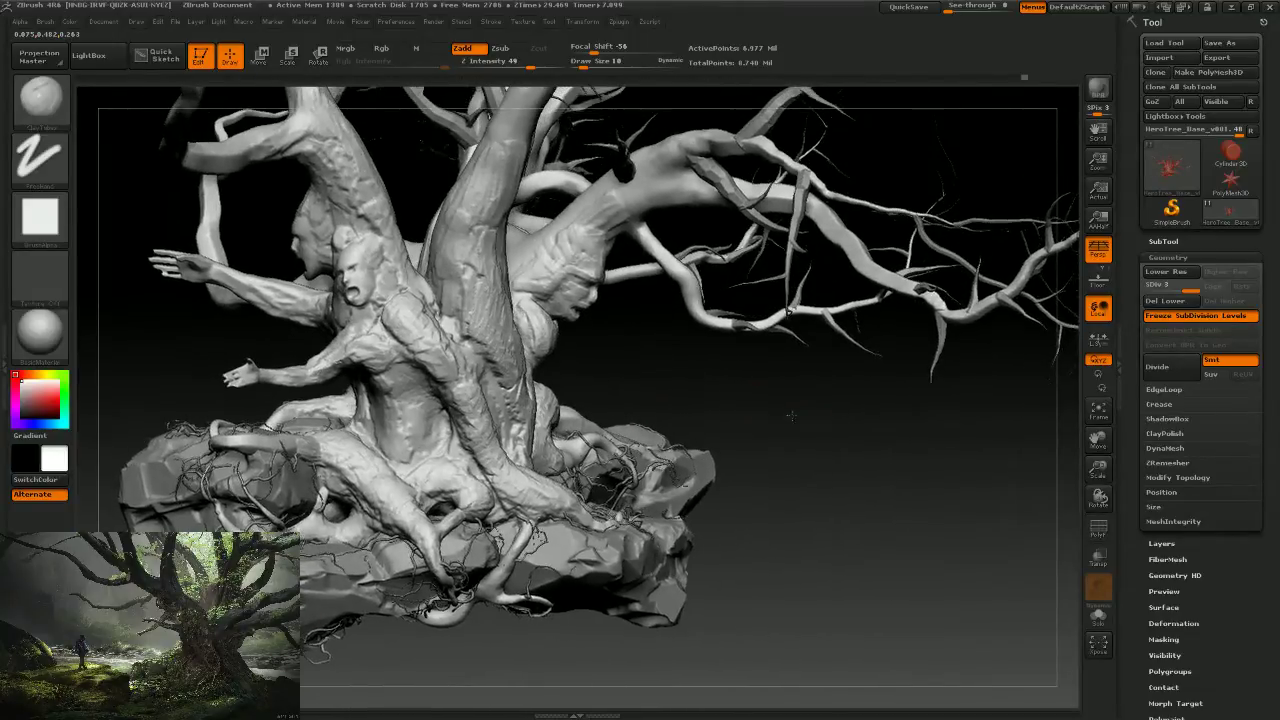
# Turn the tree back to the front and carve crack detail into the upper trunk.
pyautogui.moveTo(793, 411); pyautogui.dragTo(677, 308)
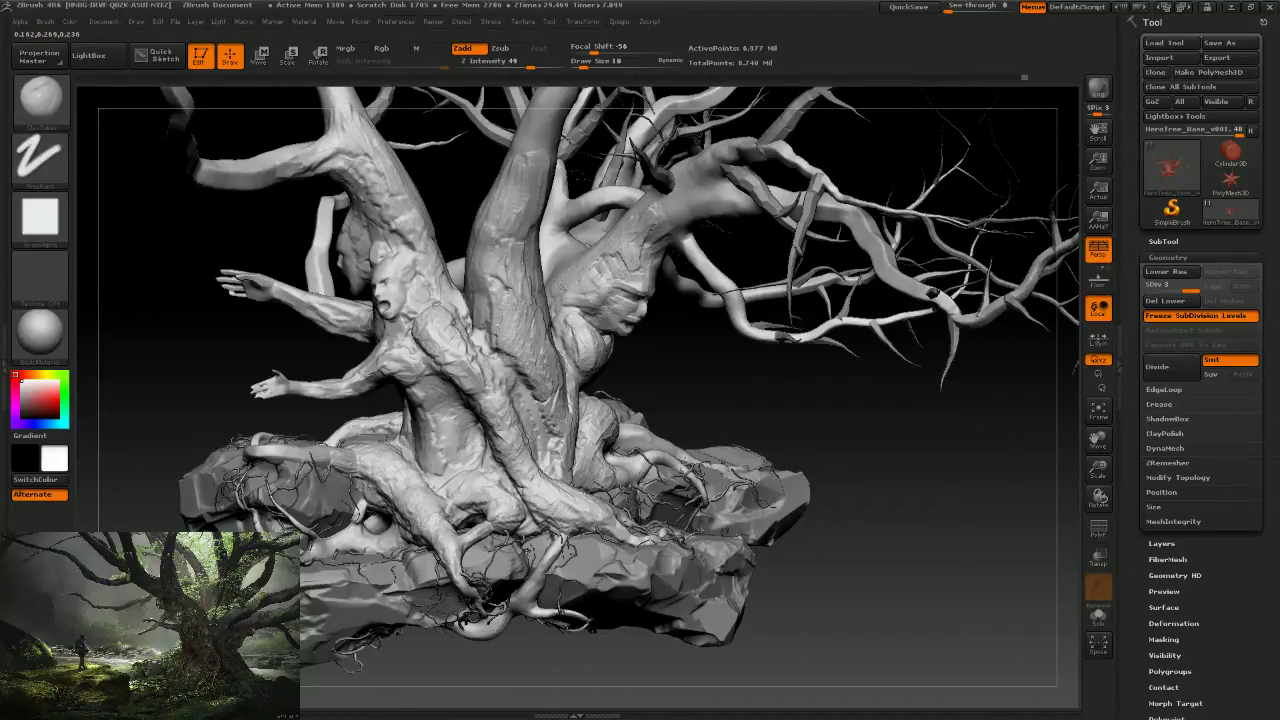
pyautogui.moveTo(742, 374); pyautogui.dragTo(723, 406)
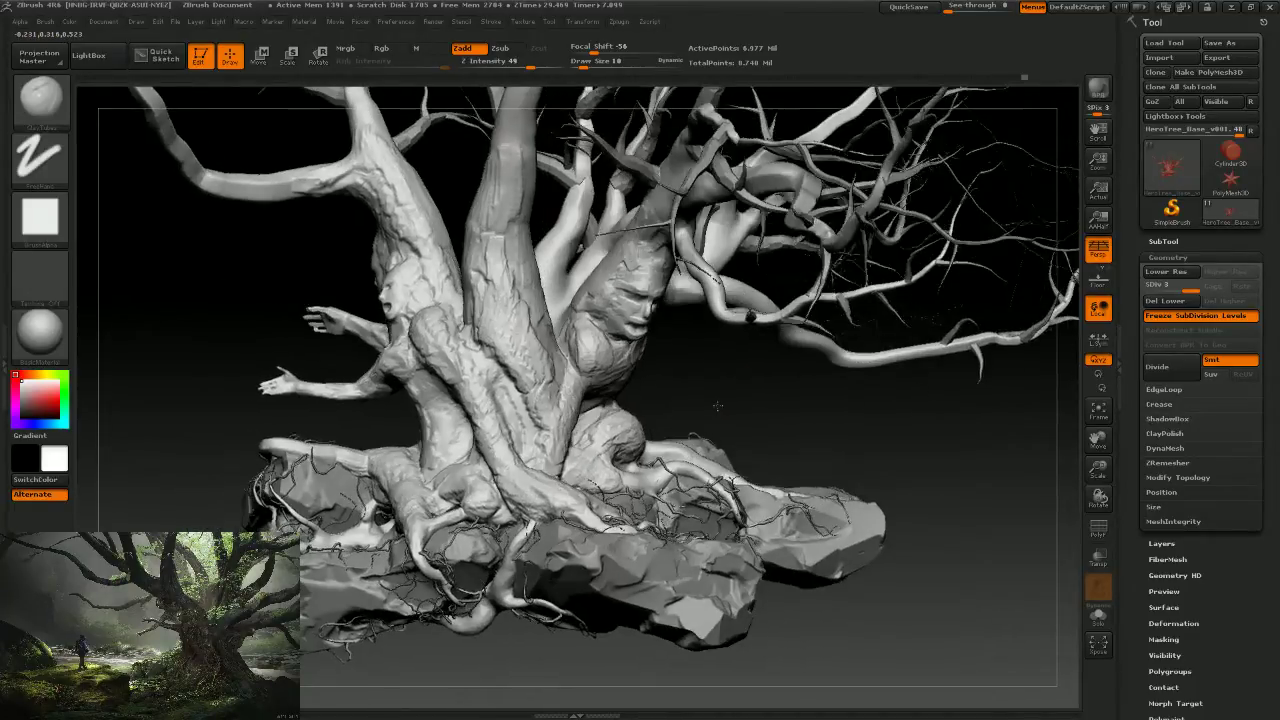
pyautogui.moveTo(580, 180); pyautogui.dragTo(620, 398)
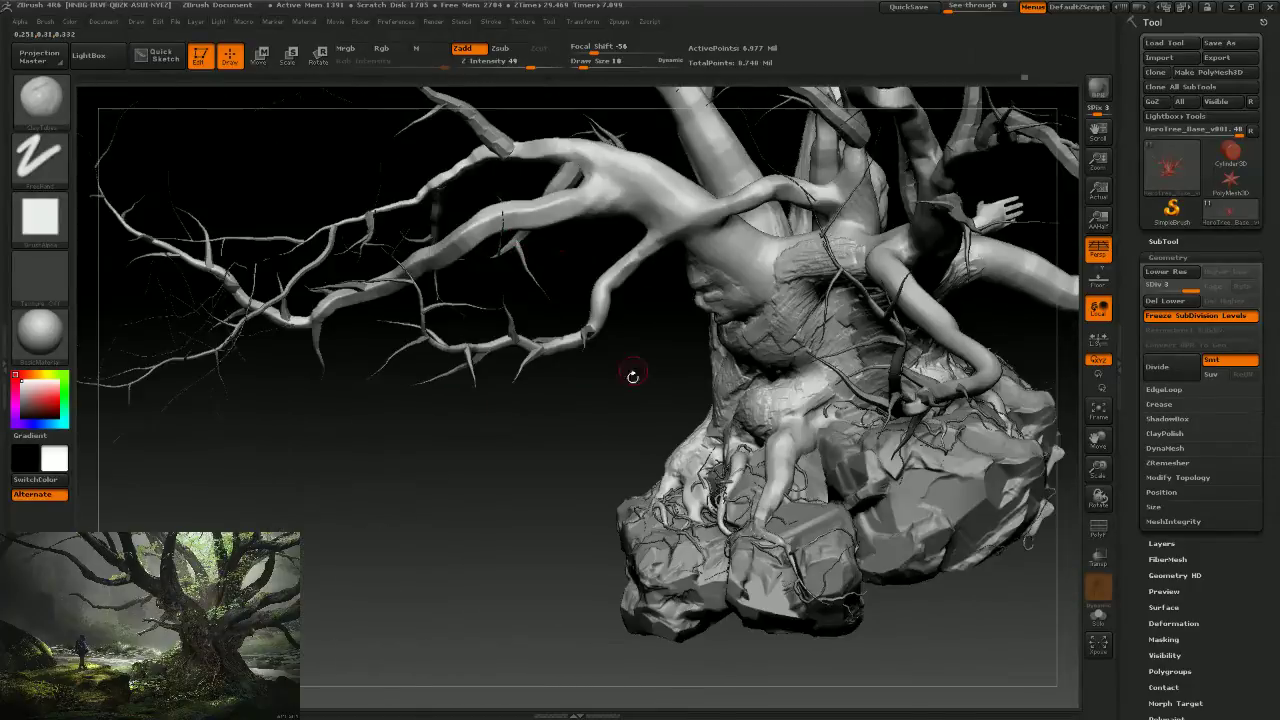
pyautogui.moveTo(550, 465); pyautogui.dragTo(550, 465)
pyautogui.moveTo(560, 330); pyautogui.dragTo(515, 280)
pyautogui.moveTo(508, 230); pyautogui.dragTo(512, 184)
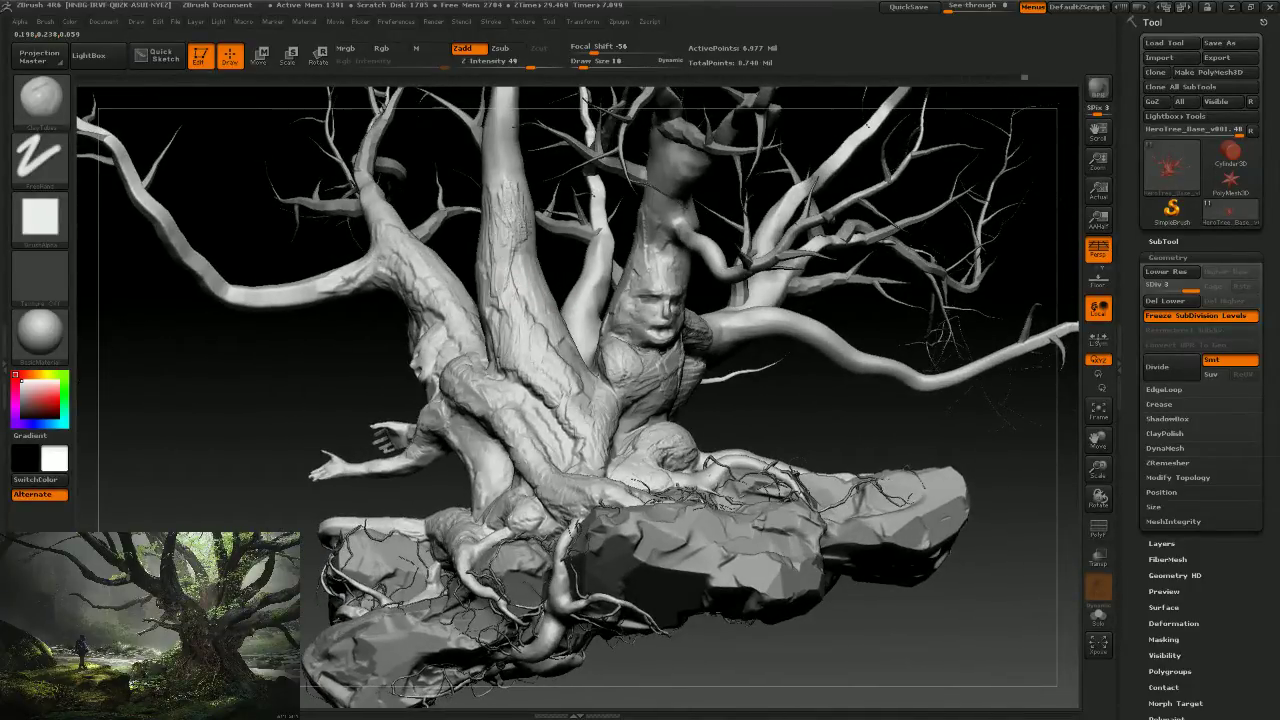
# Sculpt a second thin crack along the trunk and review the figures from the side.
pyautogui.moveTo(786, 409); pyautogui.dragTo(483, 268)
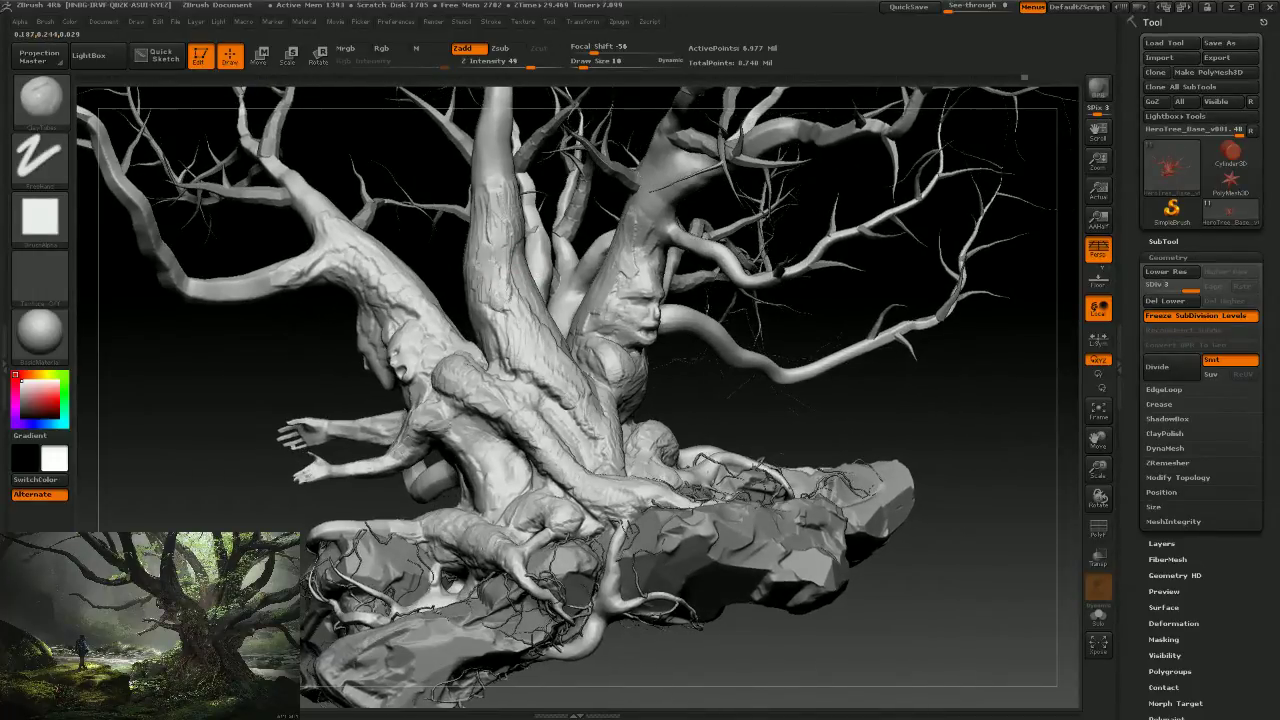
pyautogui.moveTo(480, 268)
pyautogui.mouseDown()
pyautogui.moveTo(479, 188)
pyautogui.moveTo(505, 168)
pyautogui.mouseUp()
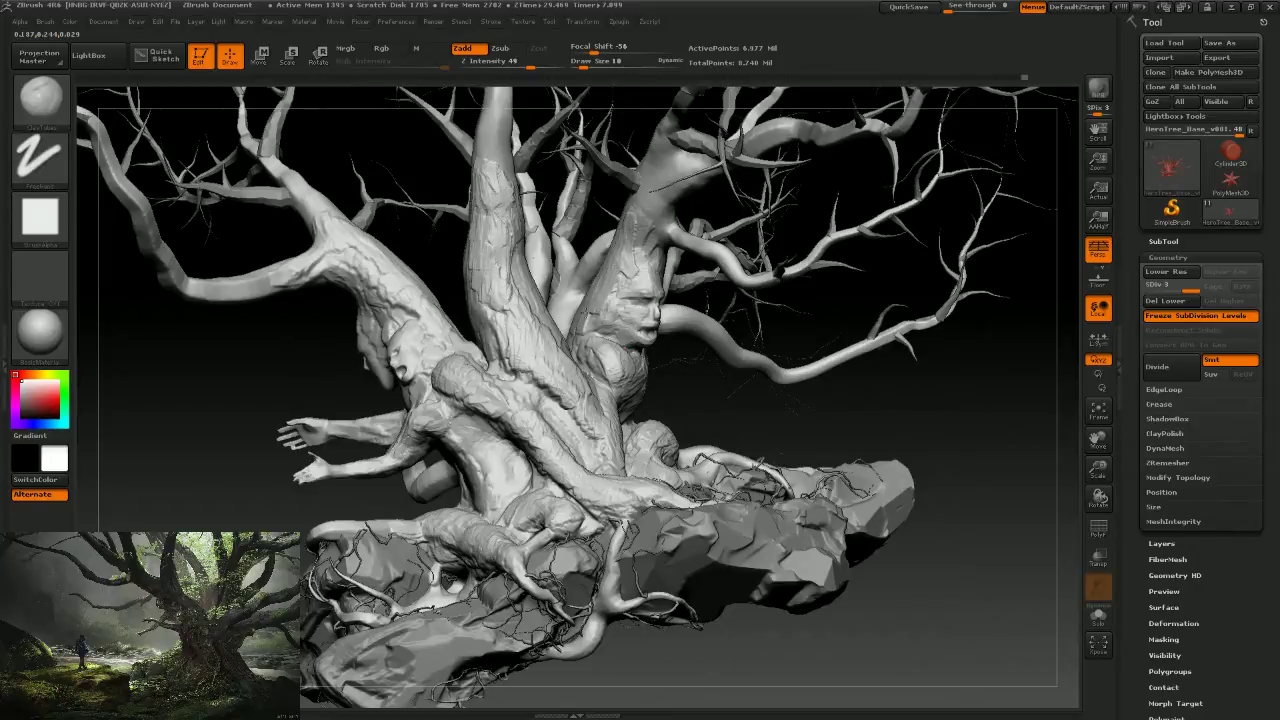
pyautogui.moveTo(737, 414); pyautogui.dragTo(472, 442)
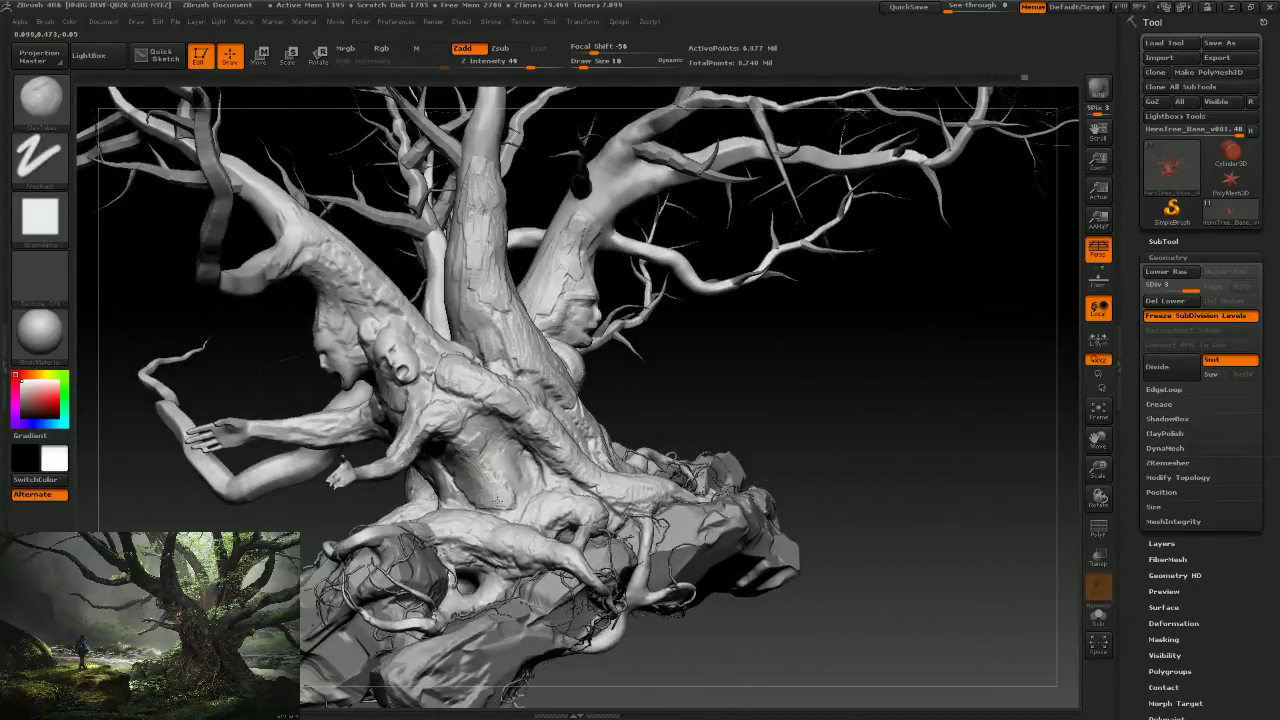
pyautogui.moveTo(804, 443); pyautogui.dragTo(440, 335)
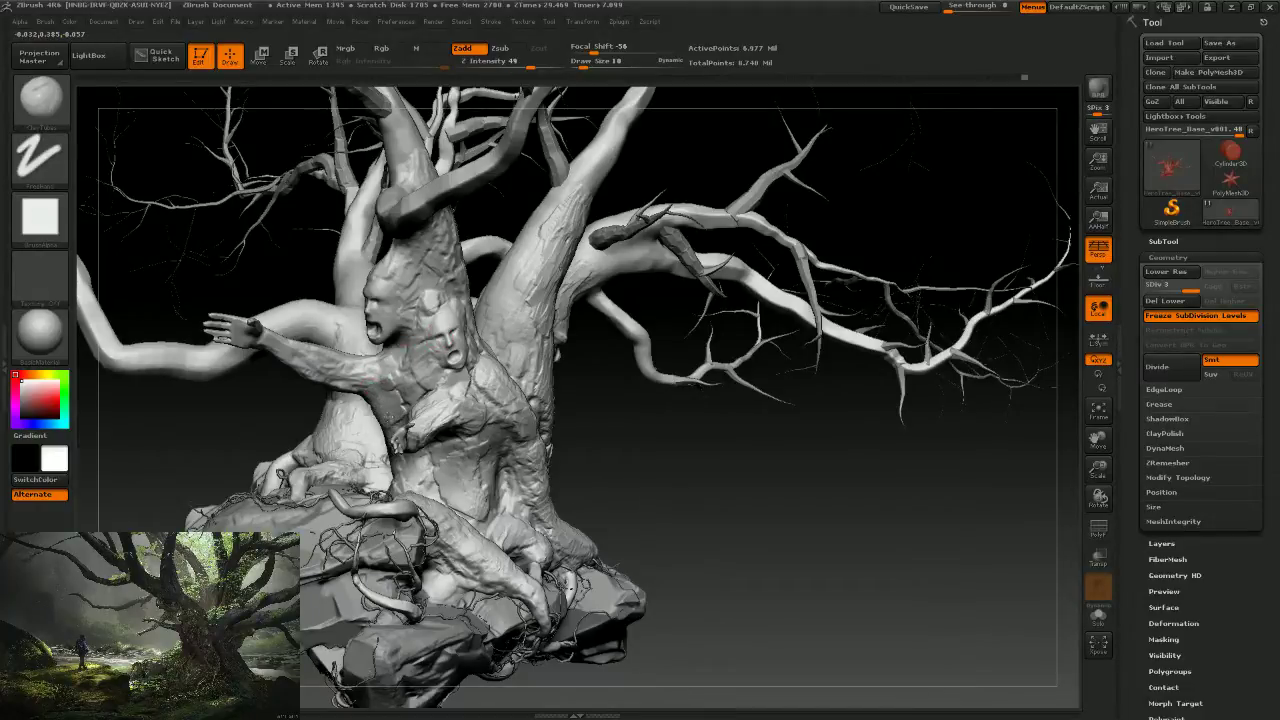
pyautogui.moveTo(630, 428)
pyautogui.mouseDown()
pyautogui.moveTo(631, 503)
pyautogui.moveTo(700, 467)
pyautogui.mouseUp()
pyautogui.moveTo(636, 443)
pyautogui.mouseDown()
pyautogui.moveTo(611, 448)
pyautogui.moveTo(659, 455)
pyautogui.mouseUp()
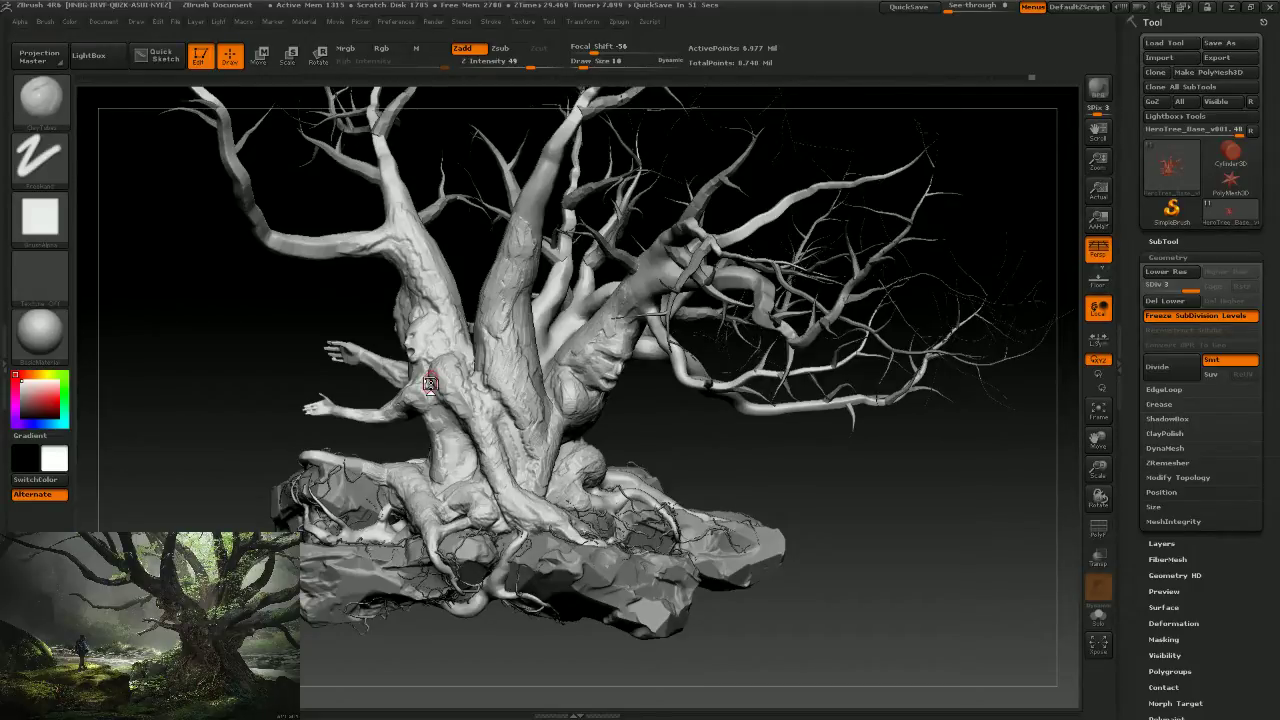
pyautogui.moveTo(675, 443); pyautogui.dragTo(651, 415)
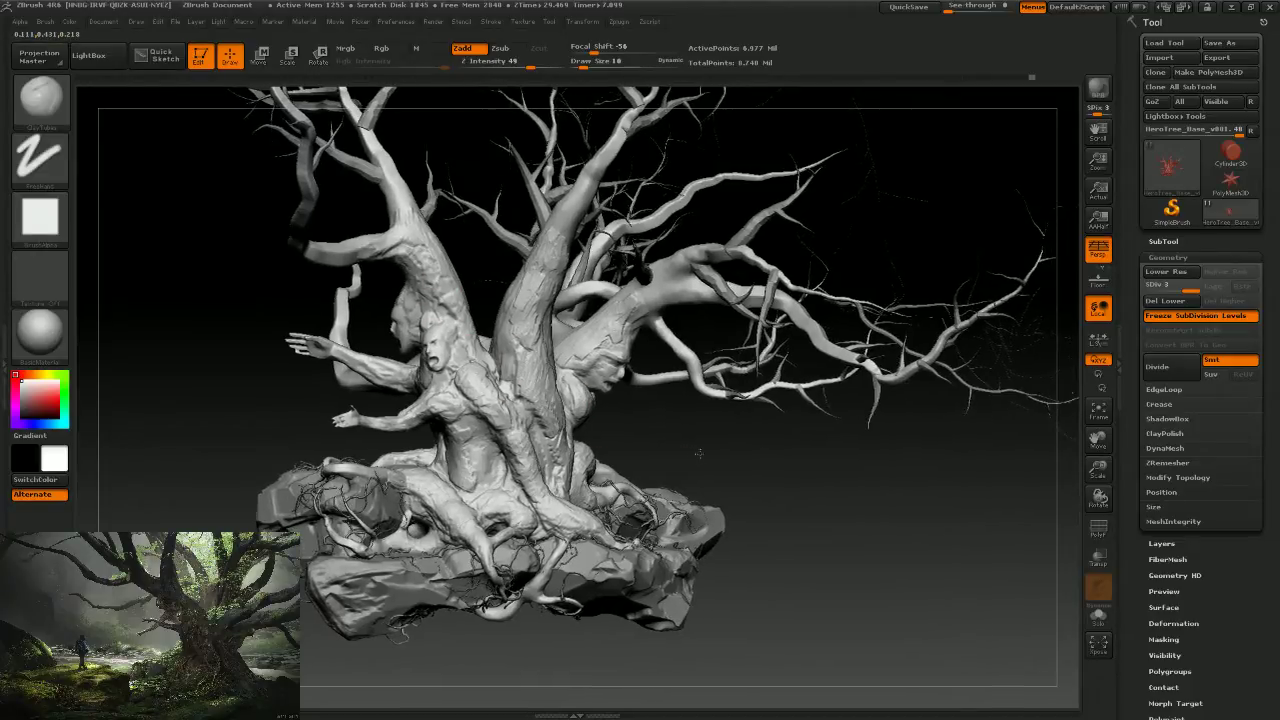
pyautogui.moveTo(694, 457)
pyautogui.keyDown('alt'); pyautogui.mouseDown()
pyautogui.moveTo(758, 458)
pyautogui.moveTo(774, 428)
pyautogui.moveTo(706, 422)
pyautogui.moveTo(812, 447)
pyautogui.moveTo(725, 394)
pyautogui.moveTo(600, 391)
pyautogui.mouseUp(); pyautogui.keyUp('alt')
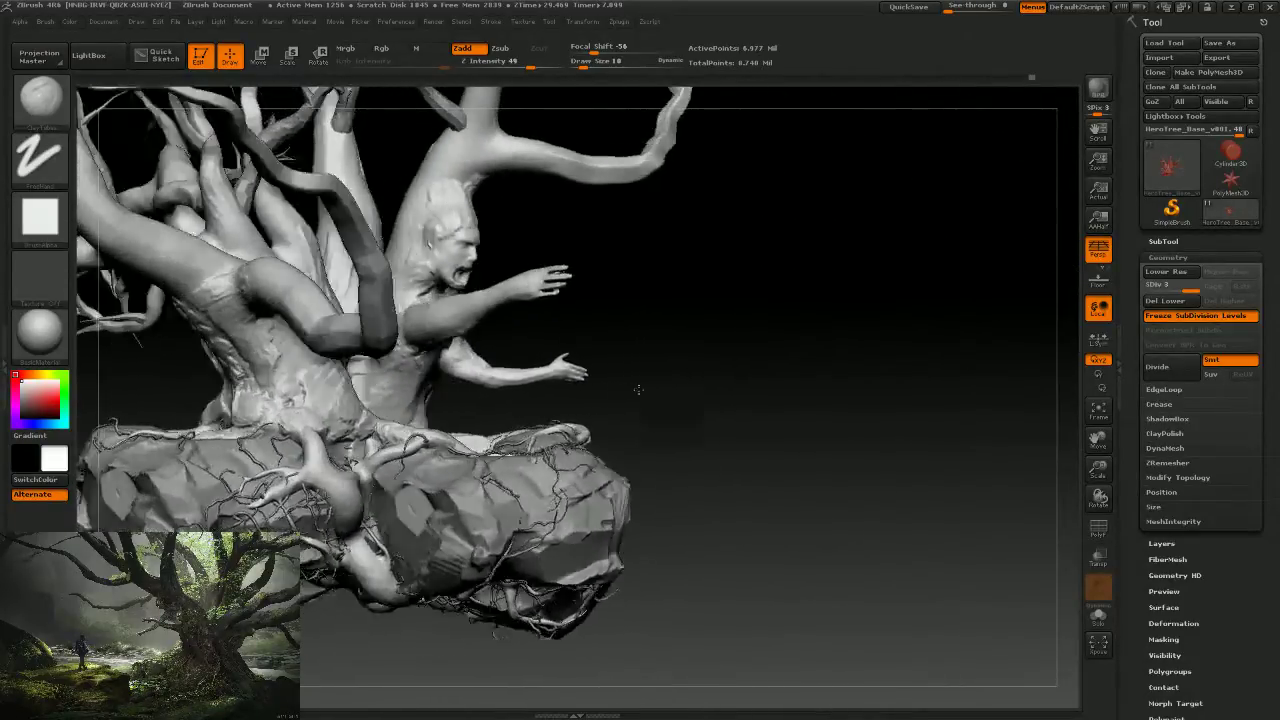
pyautogui.moveTo(600, 391)
pyautogui.mouseDown()
pyautogui.moveTo(634, 380)
pyautogui.moveTo(829, 398)
pyautogui.moveTo(821, 385)
pyautogui.moveTo(736, 421)
pyautogui.moveTo(737, 408)
pyautogui.mouseUp()
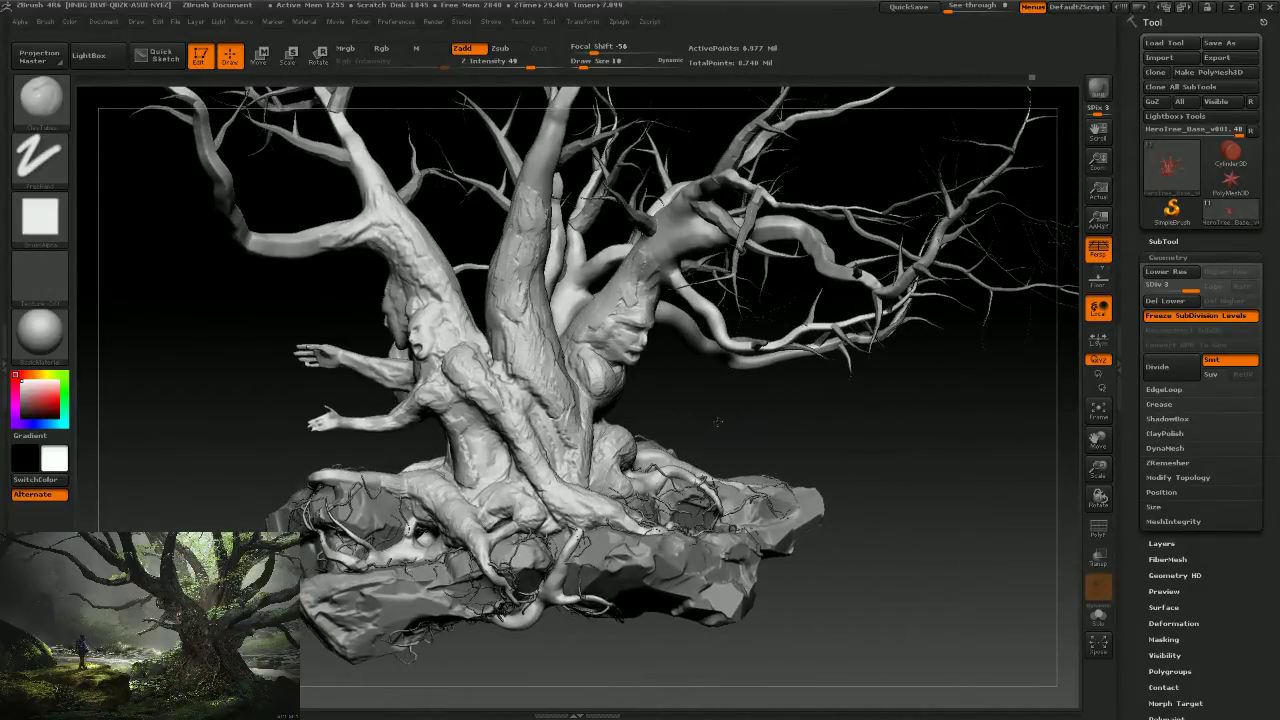
pyautogui.moveTo(718, 422); pyautogui.dragTo(465, 237)
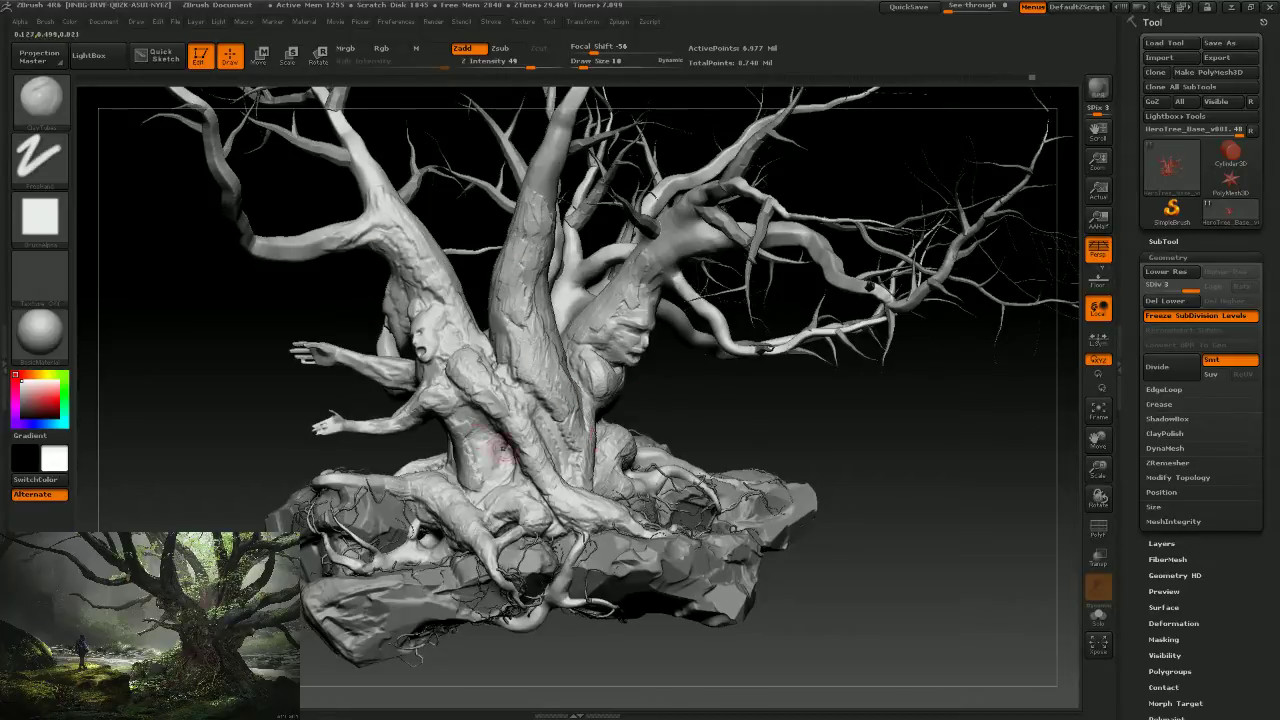
pyautogui.moveTo(745, 432); pyautogui.dragTo(686, 320)
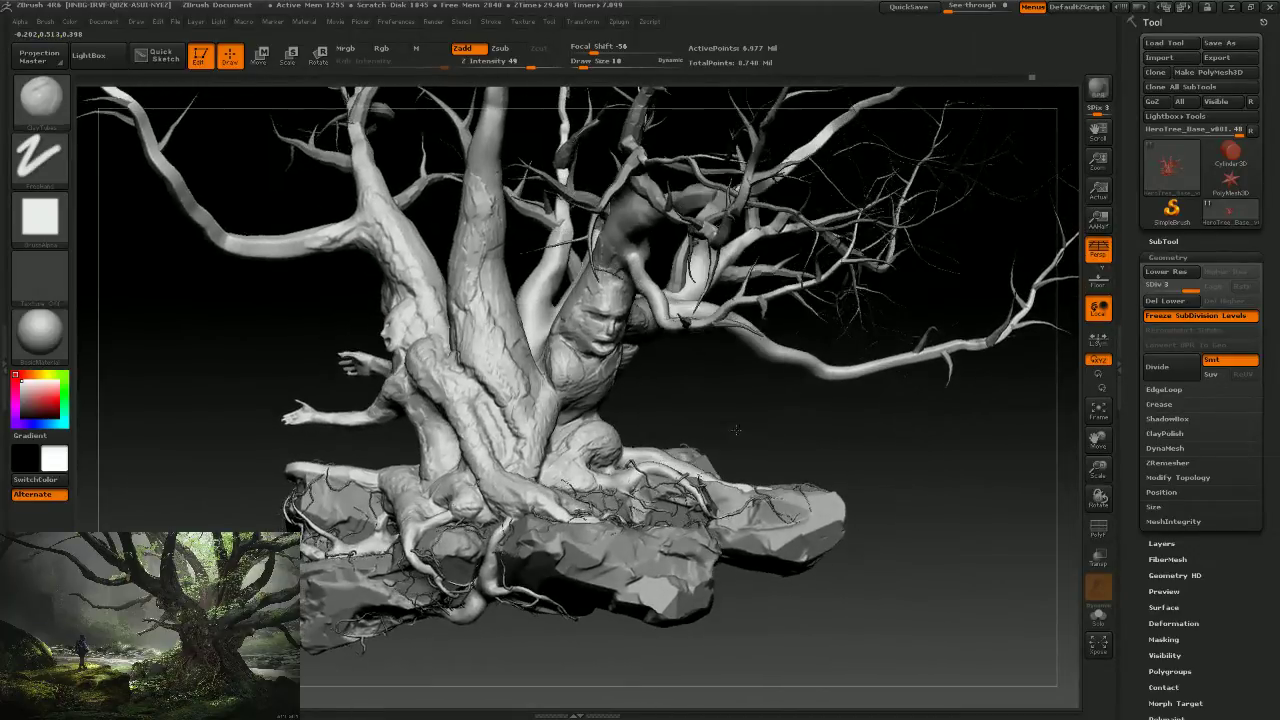
pyautogui.moveTo(718, 426)
pyautogui.mouseDown()
pyautogui.moveTo(846, 436)
pyautogui.moveTo(707, 430)
pyautogui.moveTo(690, 441)
pyautogui.mouseUp()
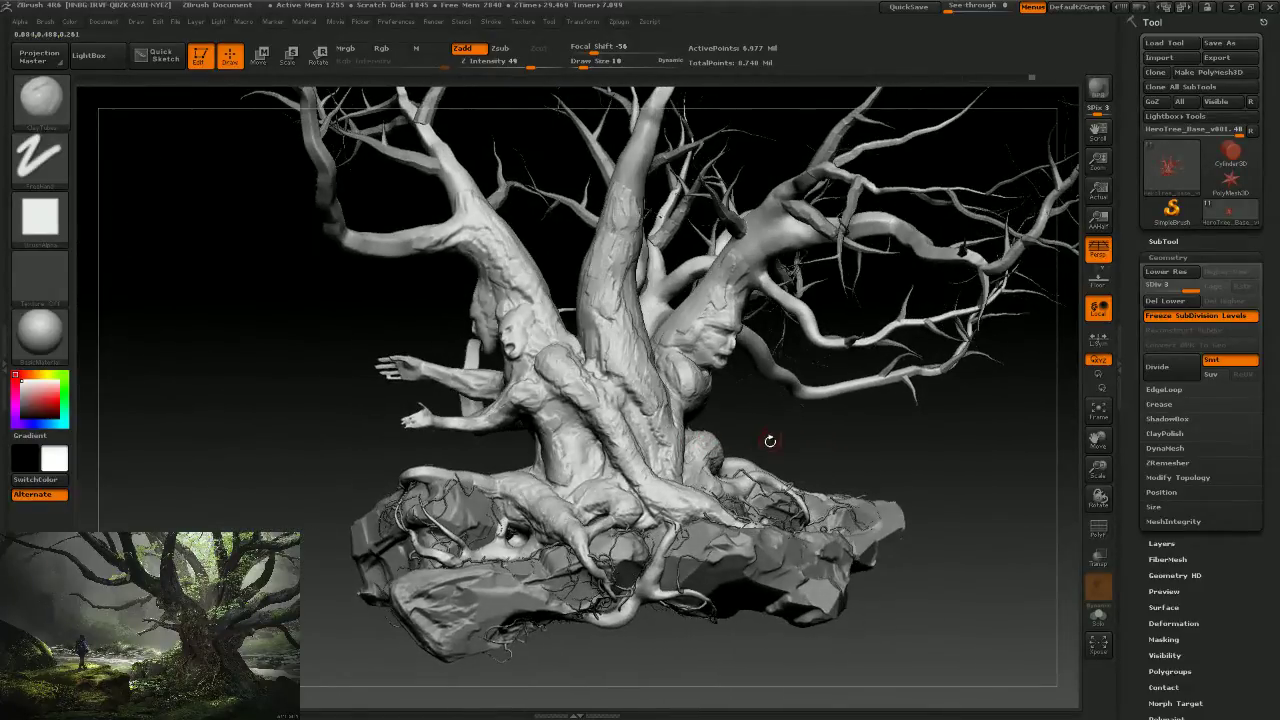
pyautogui.moveTo(793, 449)
pyautogui.mouseDown()
pyautogui.moveTo(757, 447)
pyautogui.moveTo(786, 454)
pyautogui.mouseUp()
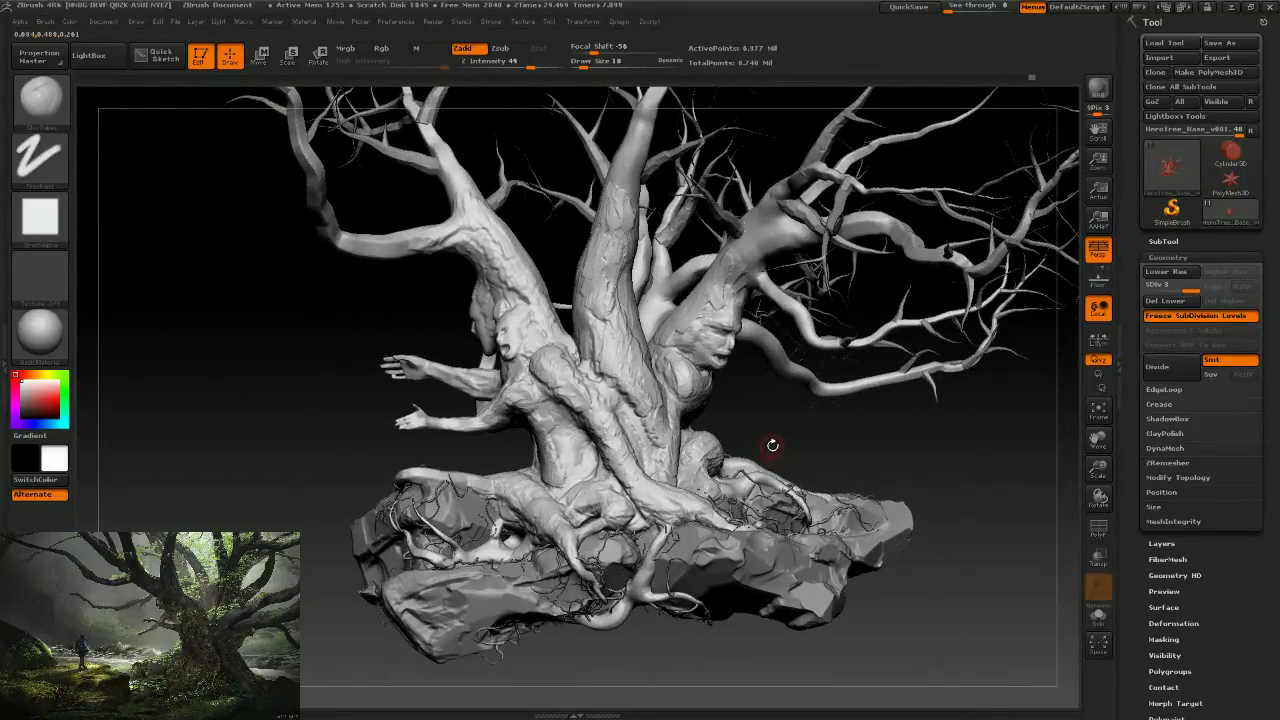
pyautogui.moveTo(784, 445); pyautogui.dragTo(779, 437)
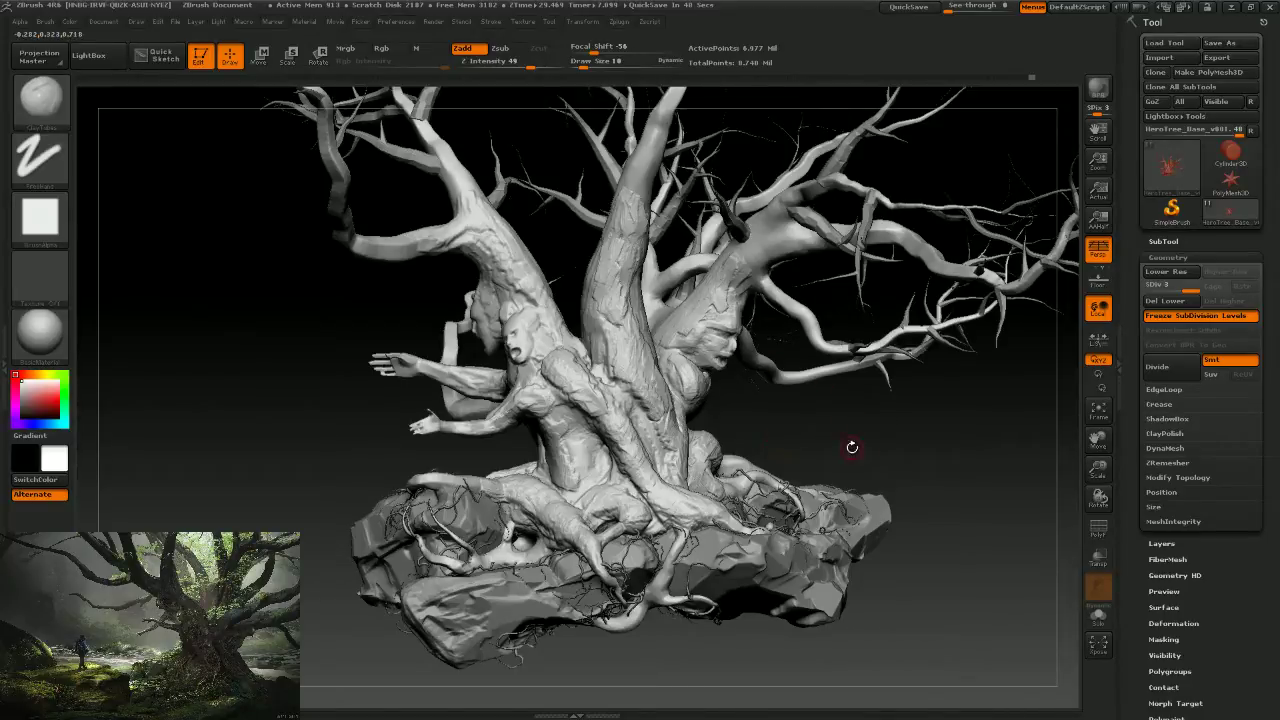
pyautogui.moveTo(850, 449)
pyautogui.mouseDown()
pyautogui.moveTo(824, 455)
pyautogui.moveTo(831, 443)
pyautogui.moveTo(839, 457)
pyautogui.mouseUp()
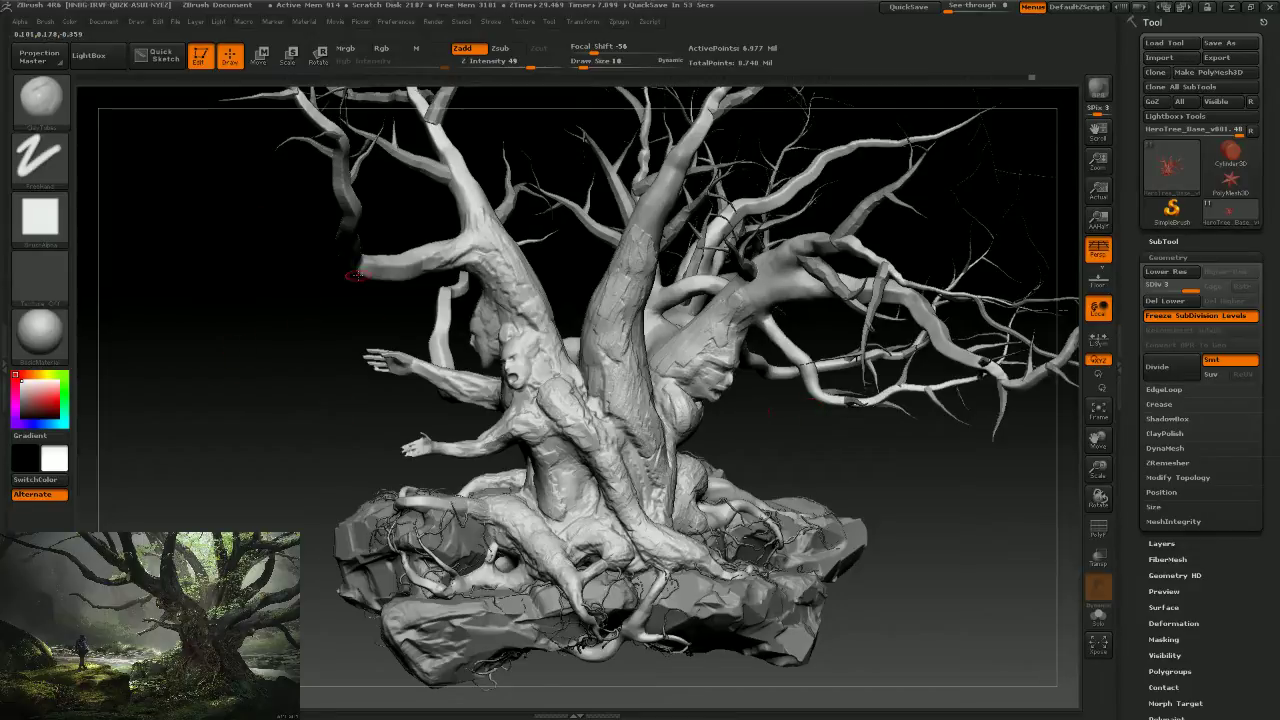
pyautogui.moveTo(794, 487); pyautogui.dragTo(763, 484)
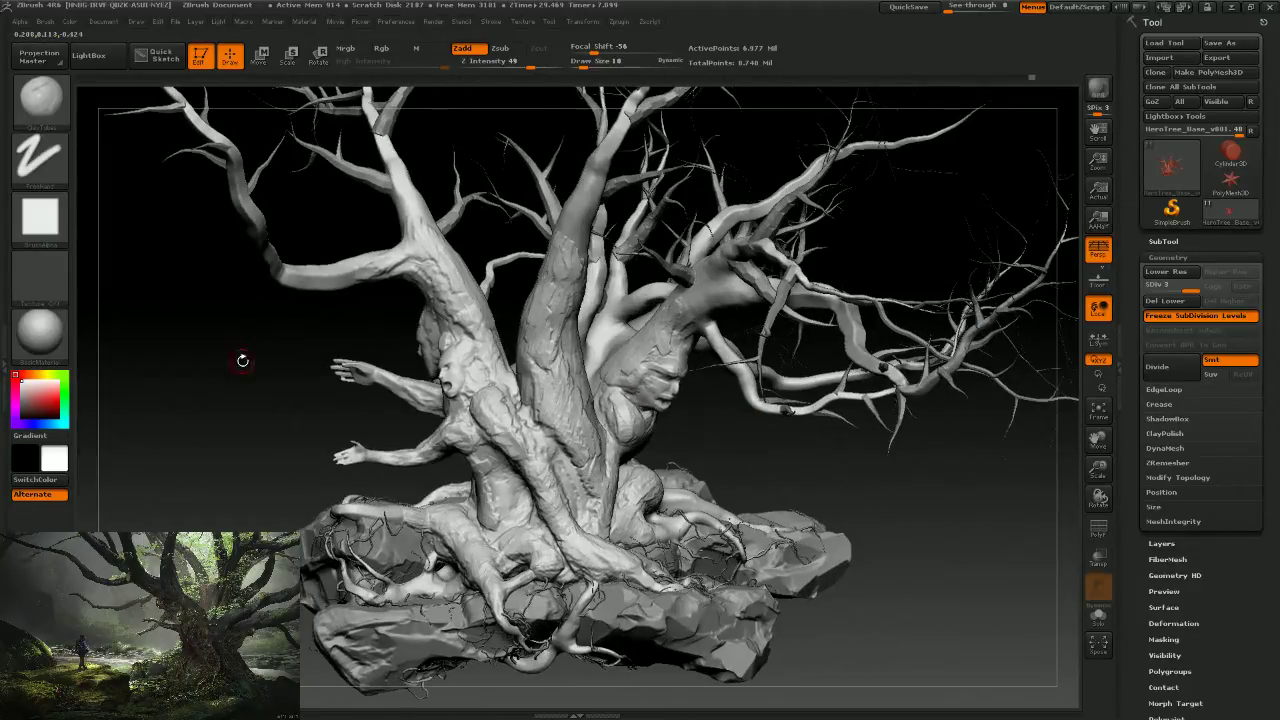
pyautogui.moveTo(240, 378)
pyautogui.mouseDown()
pyautogui.moveTo(211, 389)
pyautogui.moveTo(235, 430)
pyautogui.mouseUp()
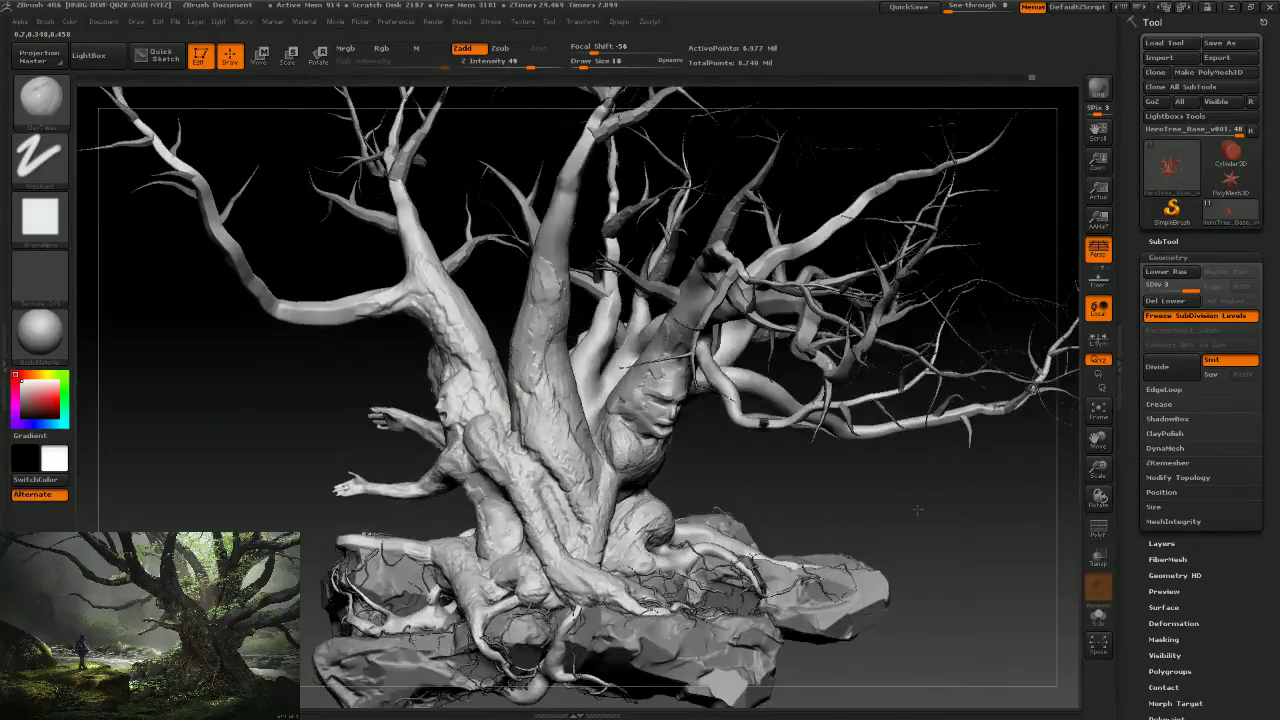
pyautogui.moveTo(917, 510); pyautogui.dragTo(940, 514)
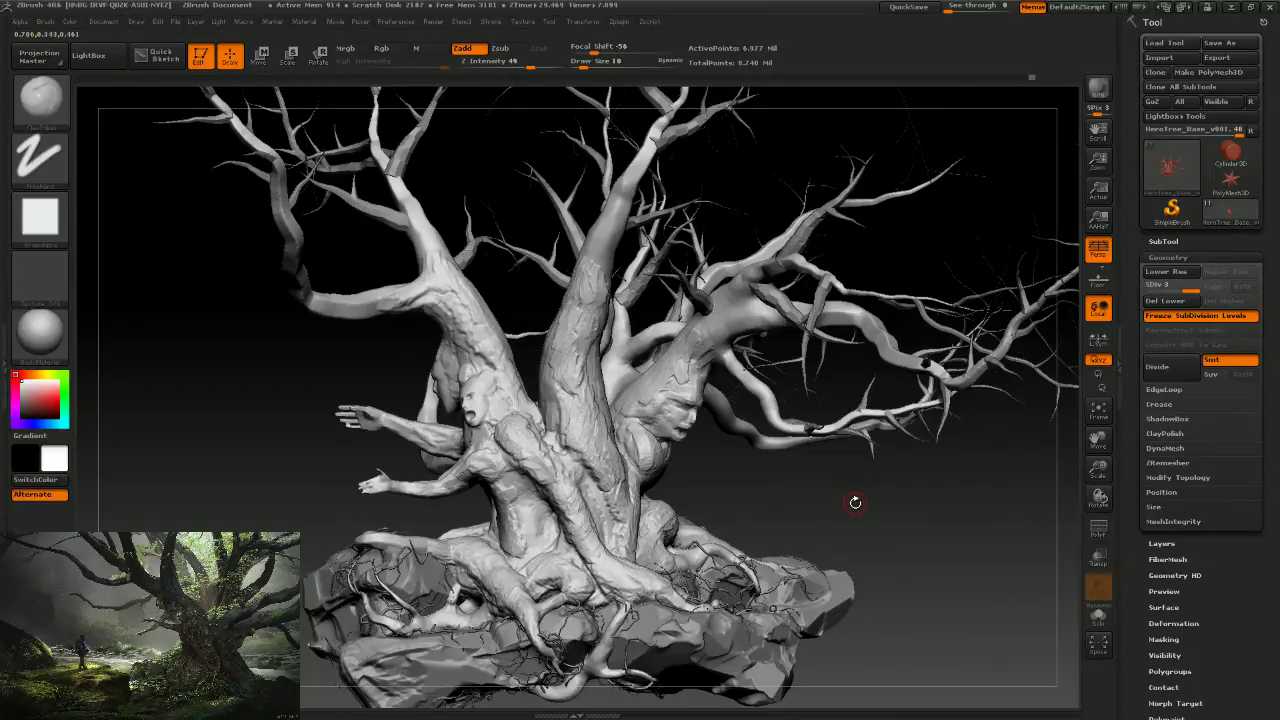
# Save the tool as HeroTree_v009 via Tool > Save As, then close ZBrush.
pyautogui.moveTo(874, 528); pyautogui.dragTo(910, 515)
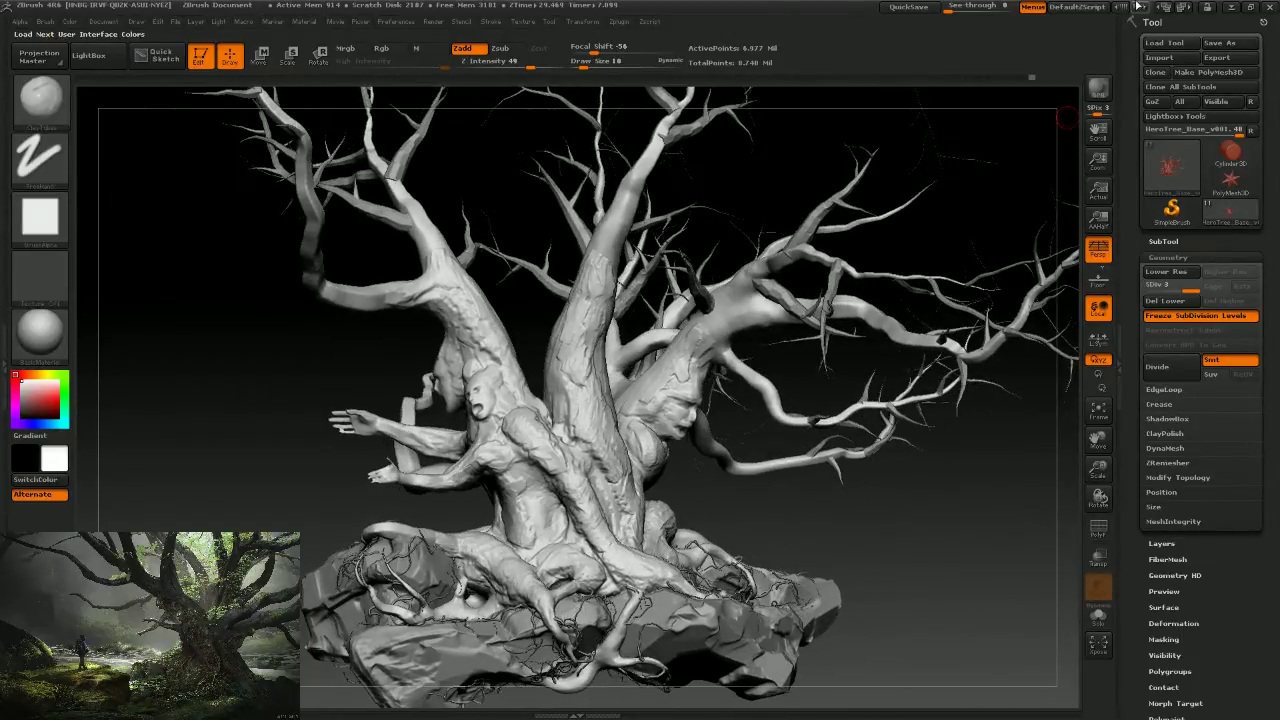
pyautogui.click(1218, 43)
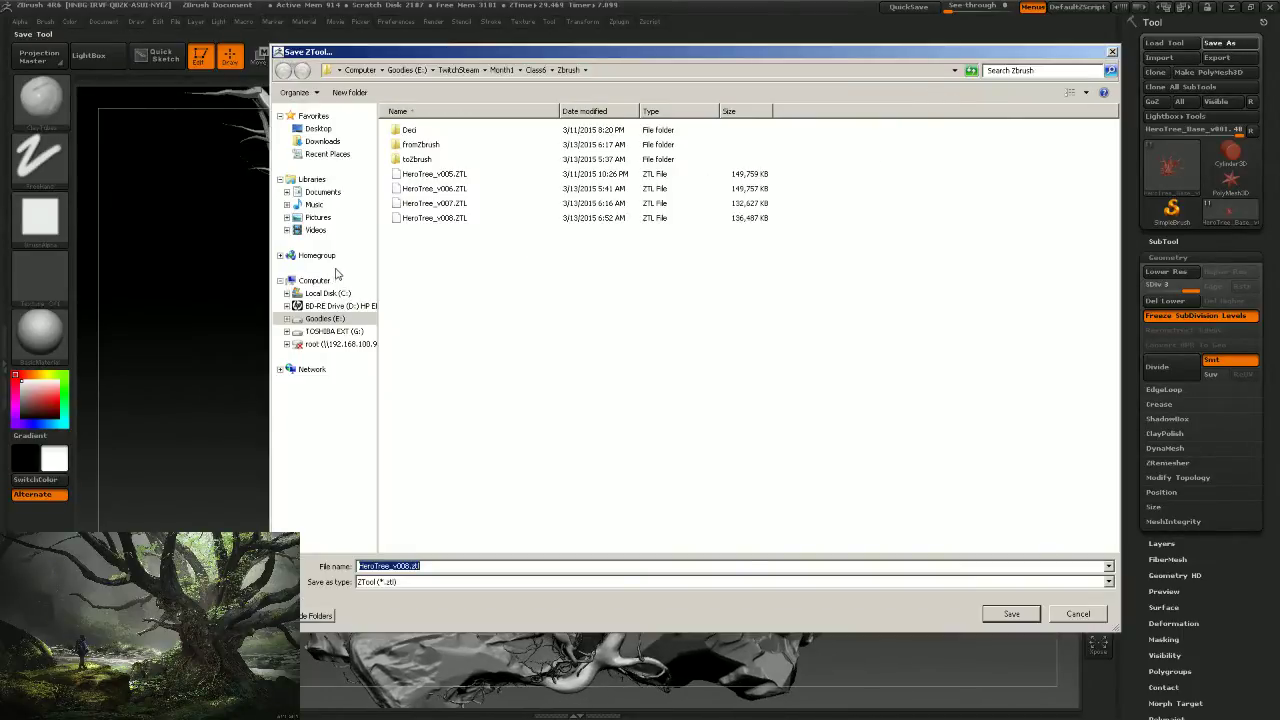
pyautogui.click(410, 566)
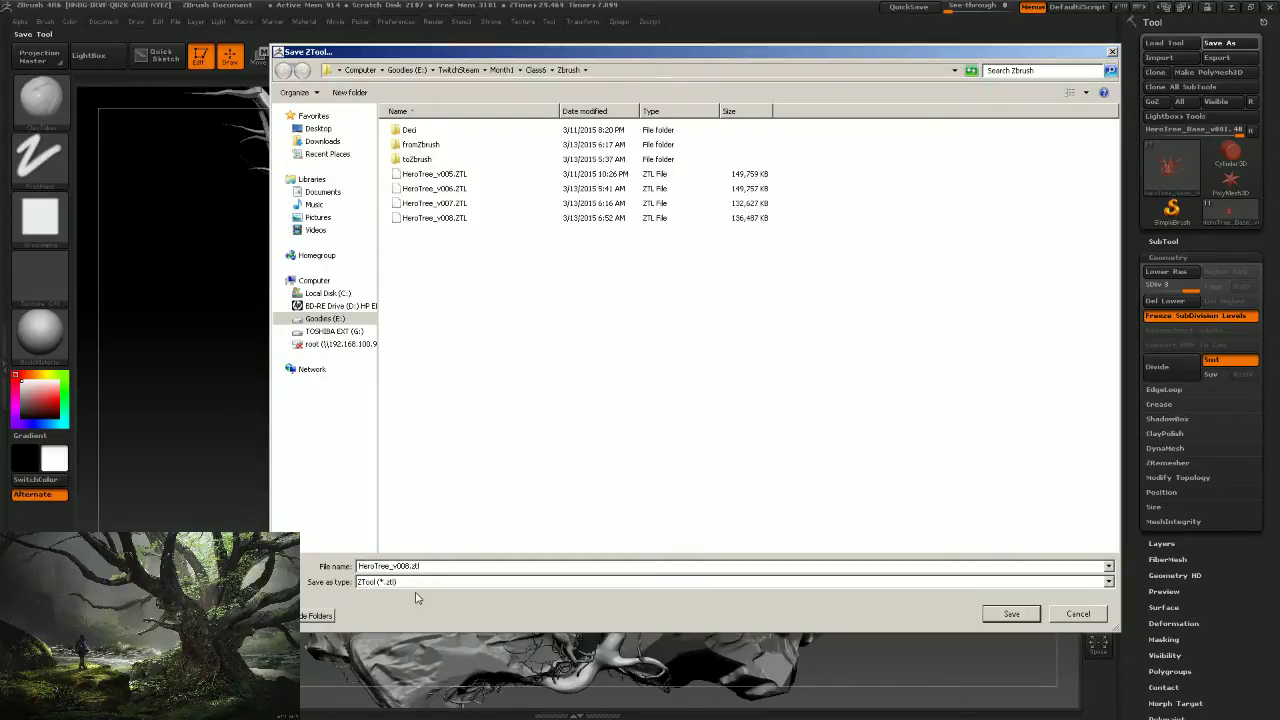
pyautogui.press('BackSpace')
pyautogui.write('9')
pyautogui.press('Return')
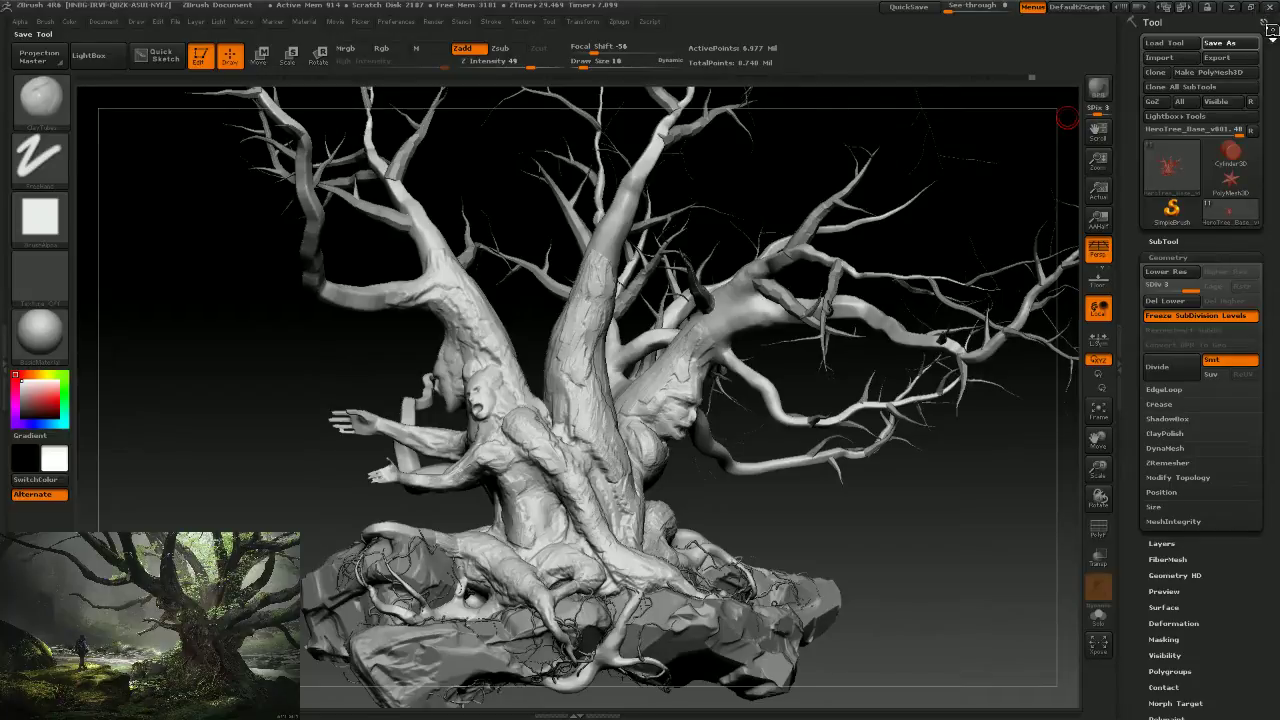
pyautogui.click(1273, 12)
# Close ZBrush without saving, then save the 3ds Max scene as incremented version Month_1_Base_v01_15.
pyautogui.click(664, 392)
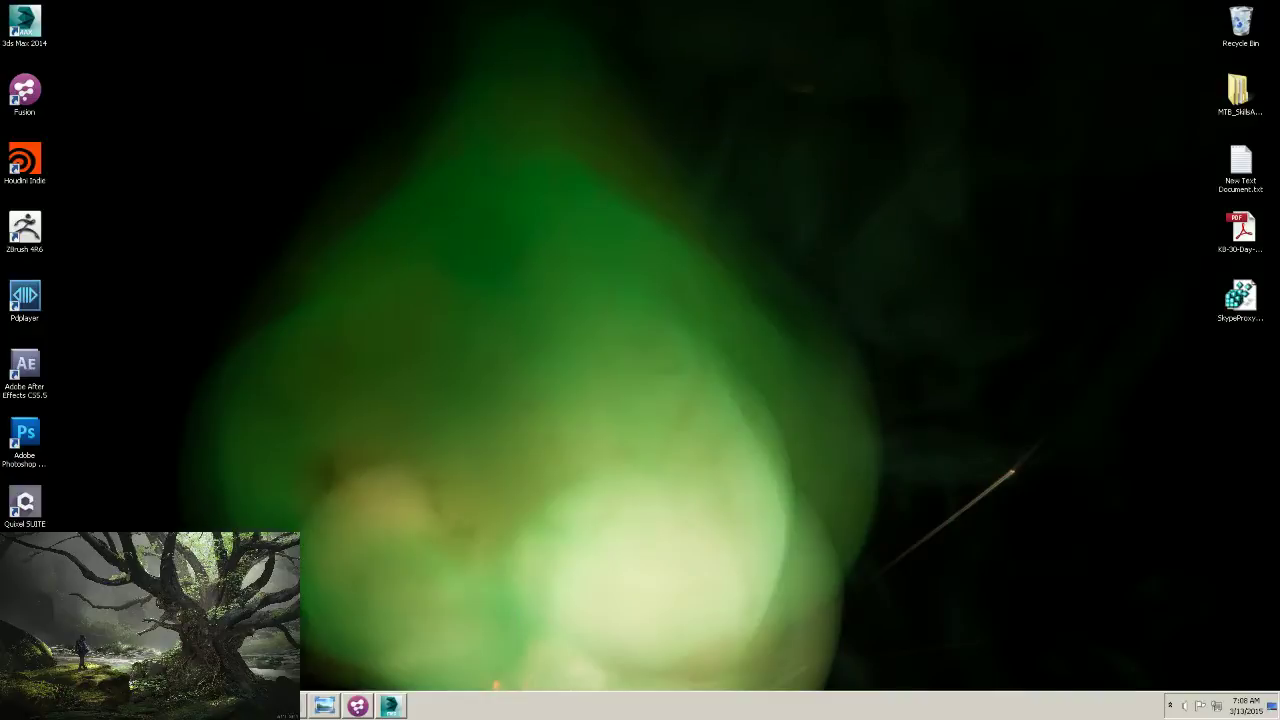
pyautogui.click(392, 706)
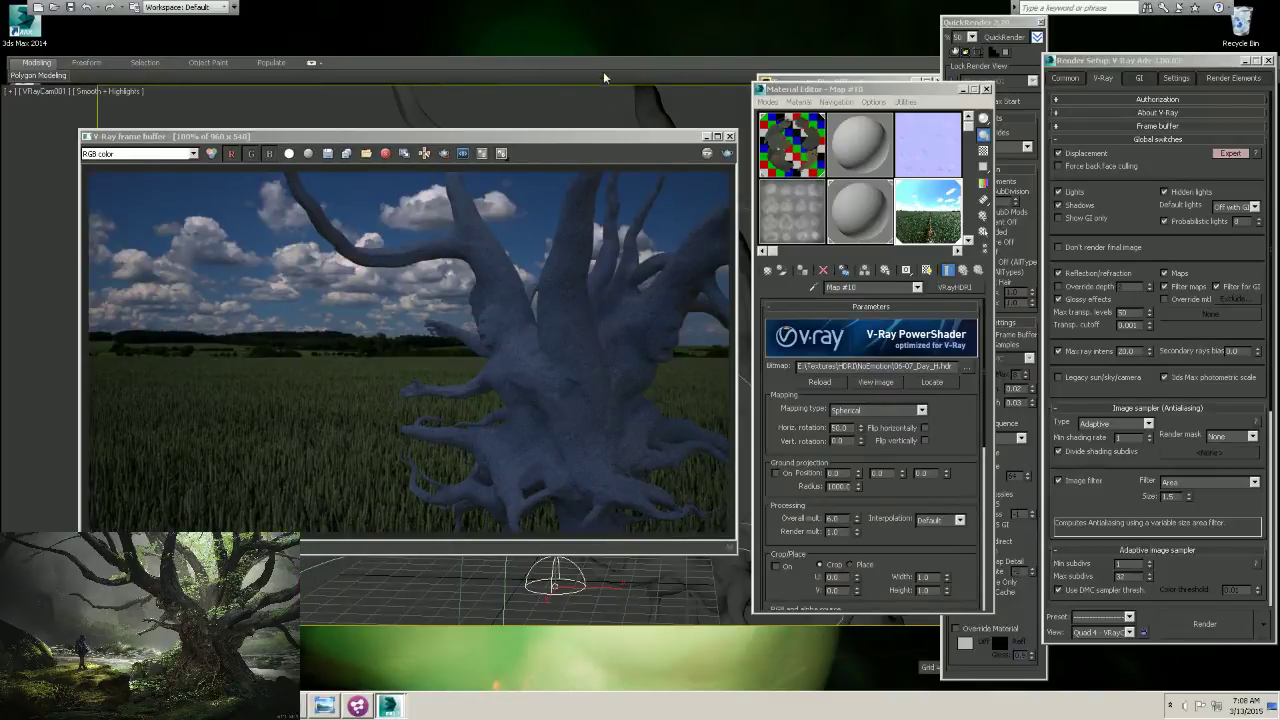
pyautogui.click(14, 14)
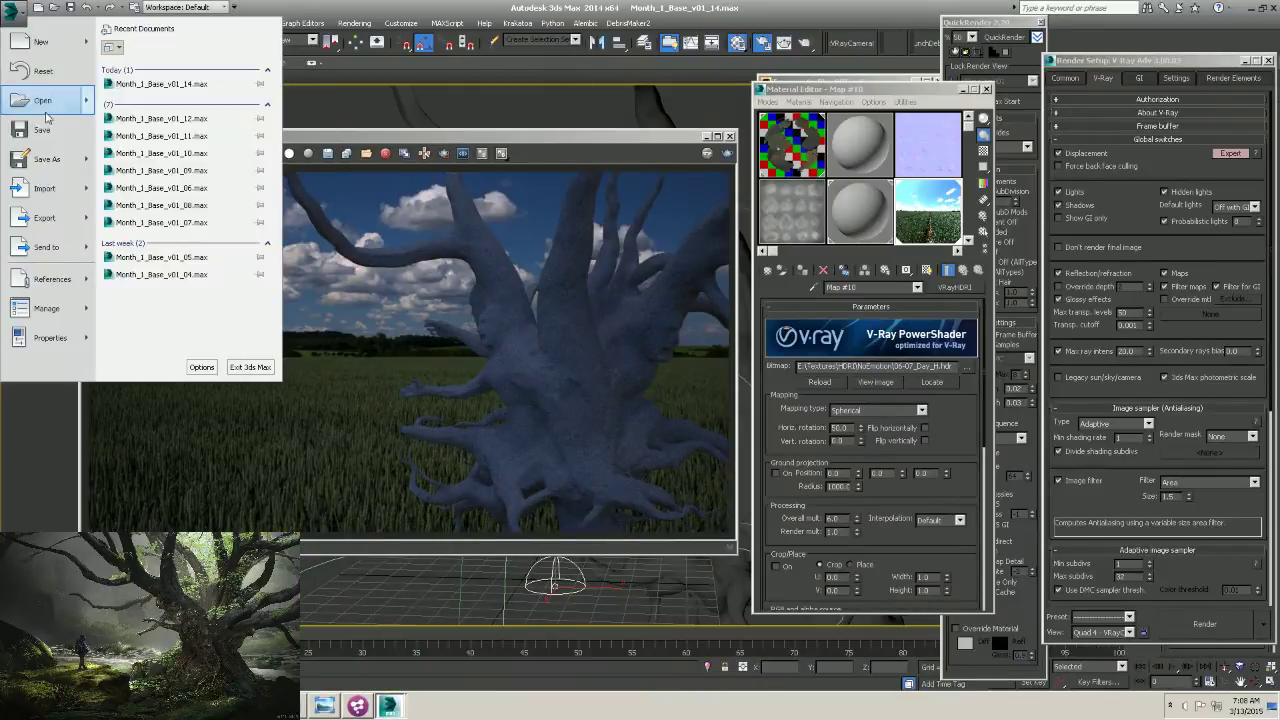
pyautogui.moveTo(46, 159)
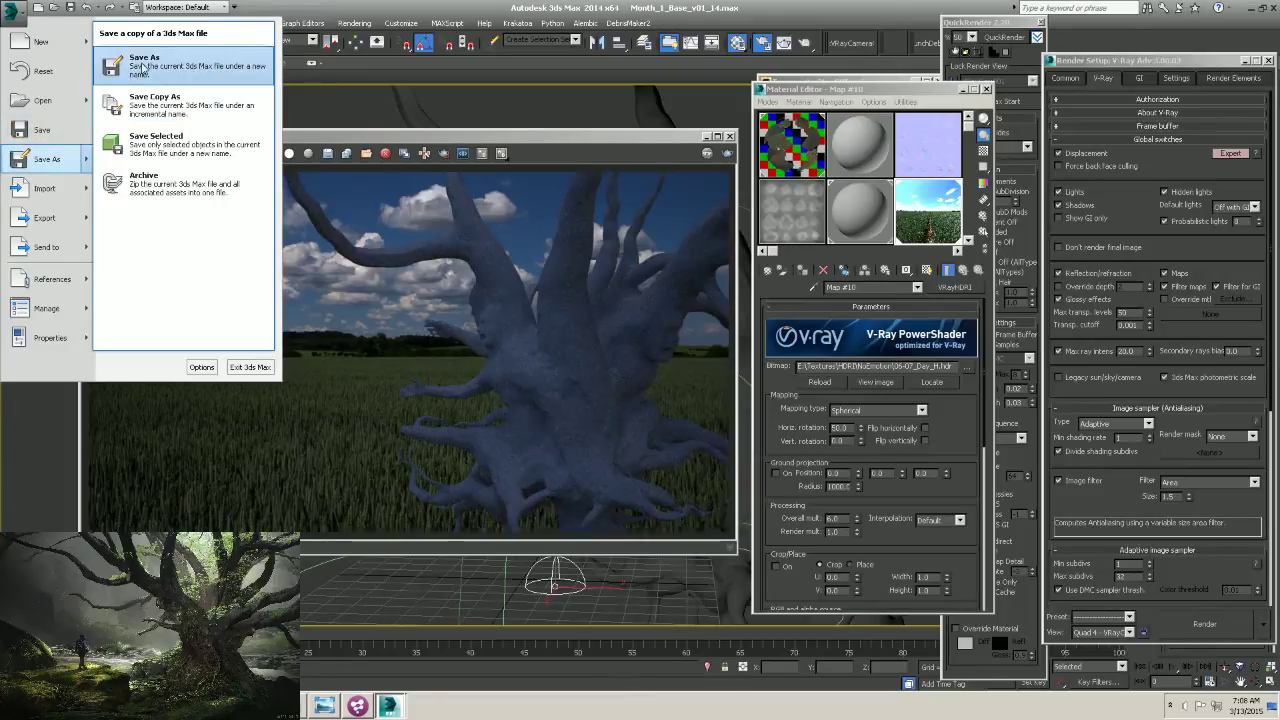
pyautogui.click(144, 66)
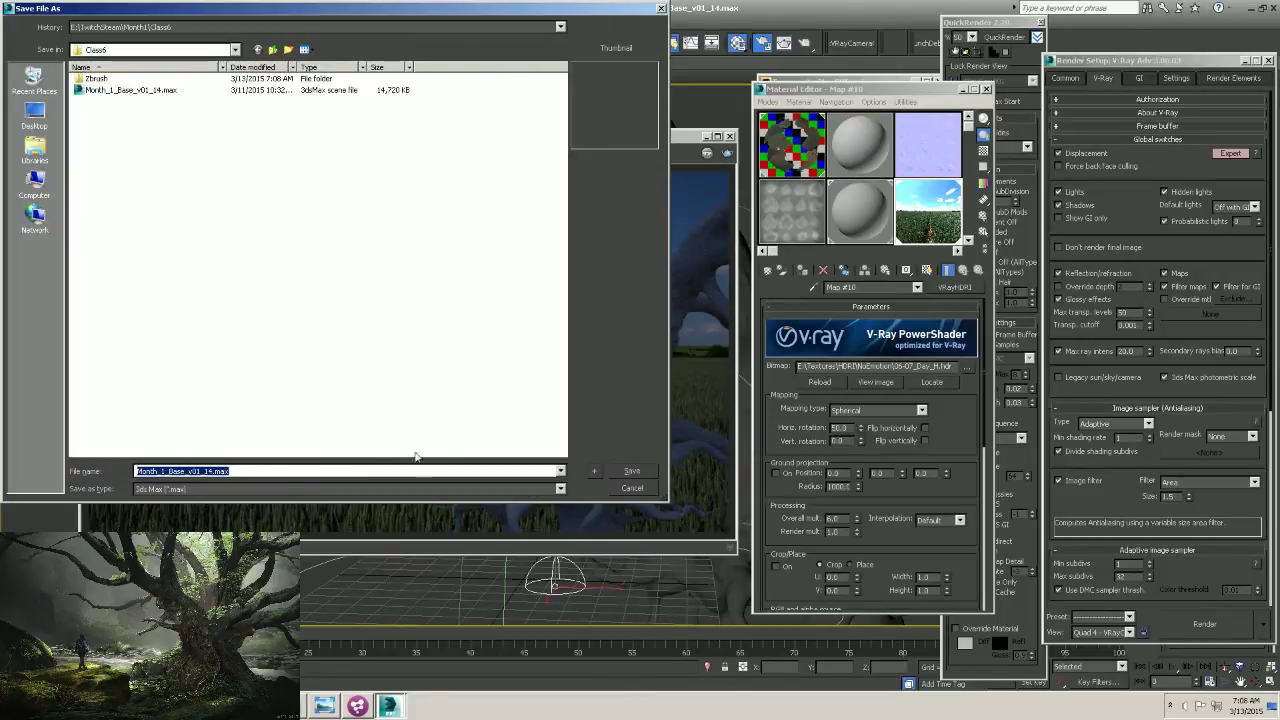
pyautogui.click(594, 470)
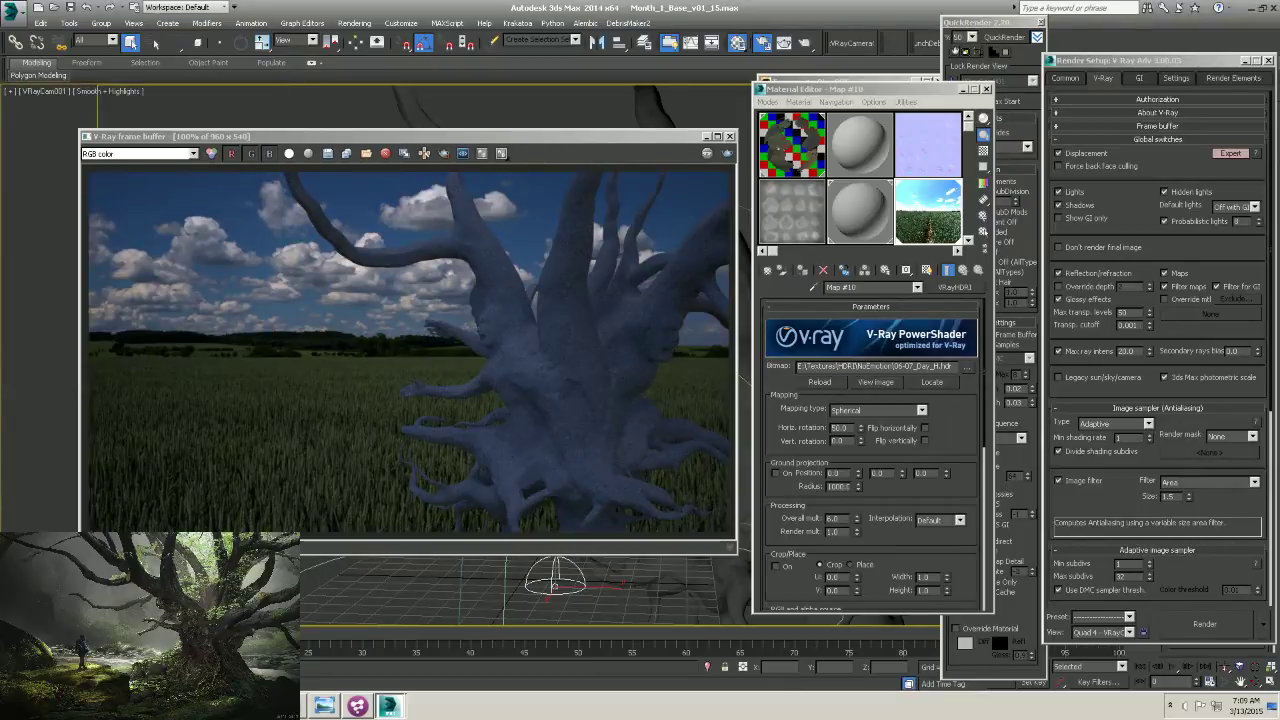
# Nudge the render window aside and exit 3ds Max.
pyautogui.moveTo(660, 145); pyautogui.dragTo(676, 142)
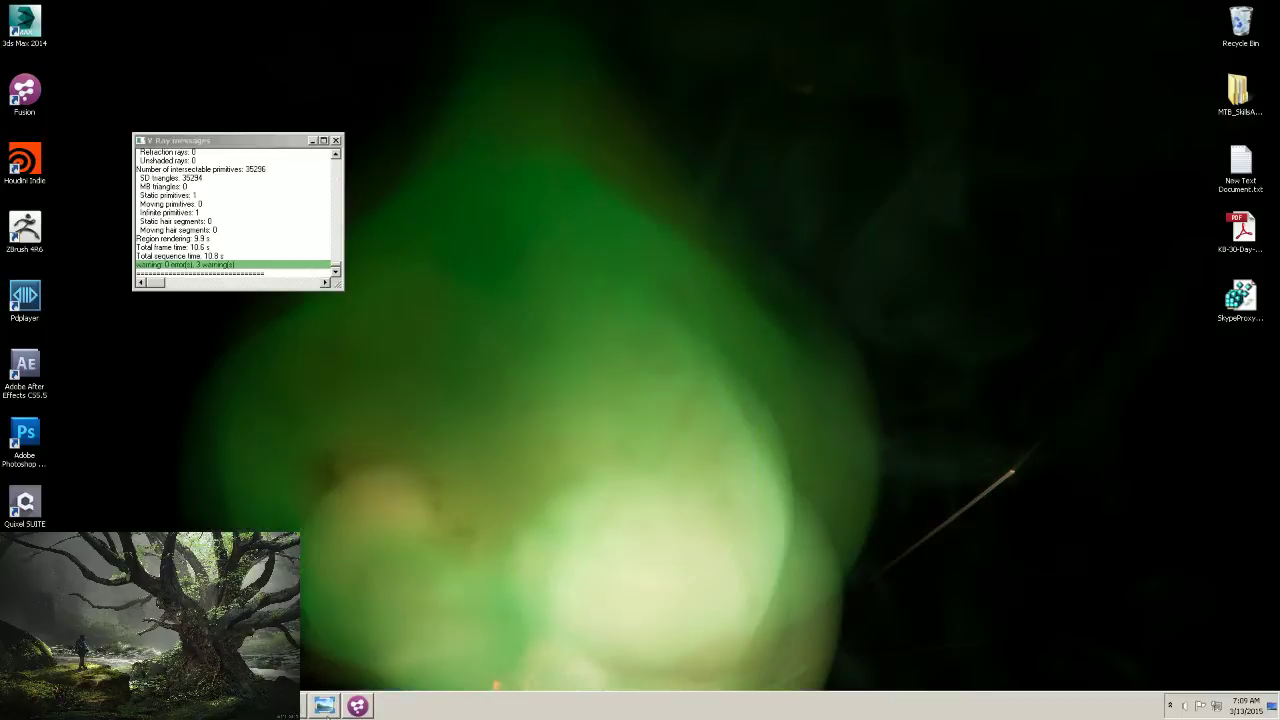
pyautogui.click(341, 141)
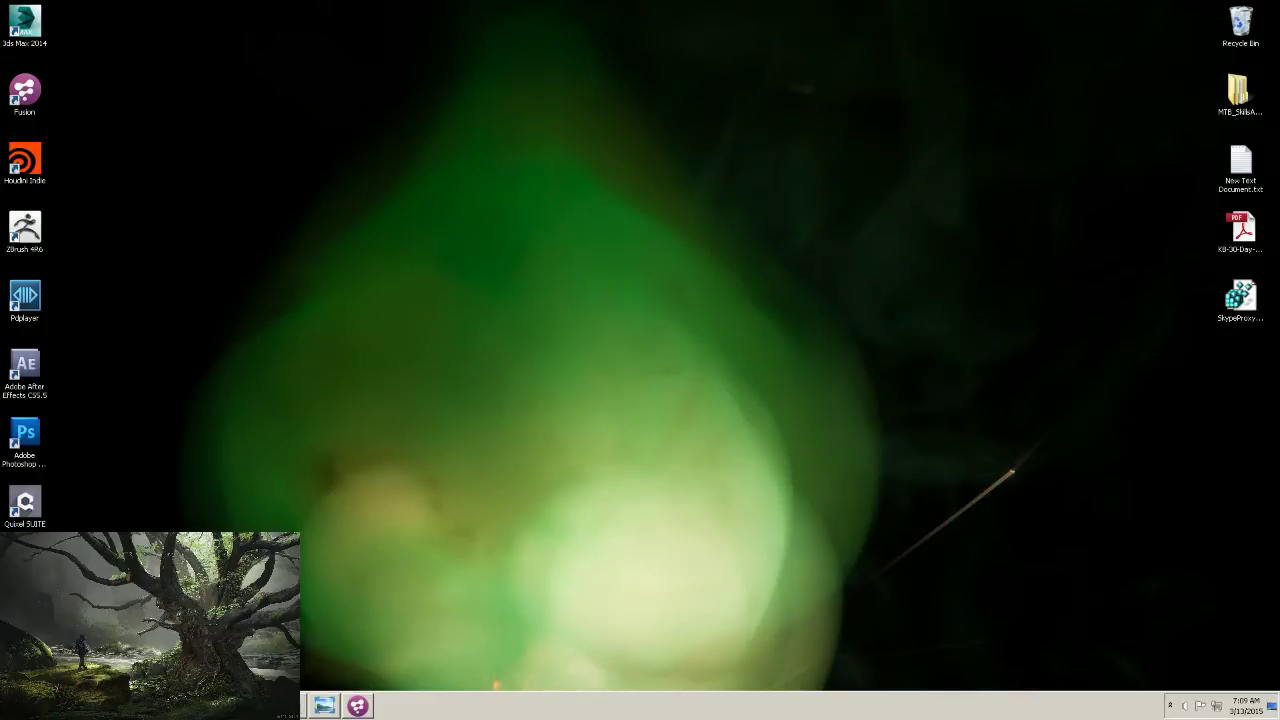